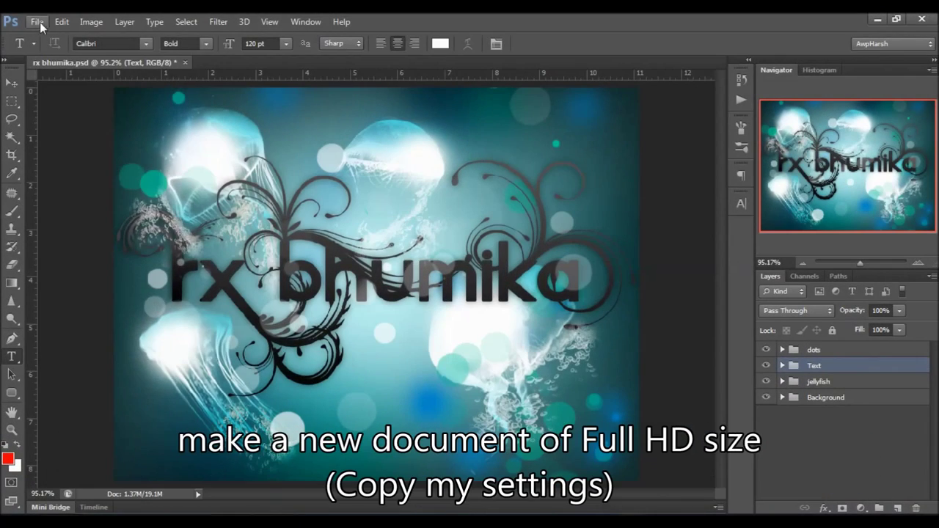
Create a new white 1920×1080, 300 ppi document from the AWP Wallpaper preset.
click(37, 21)
click(47, 36)
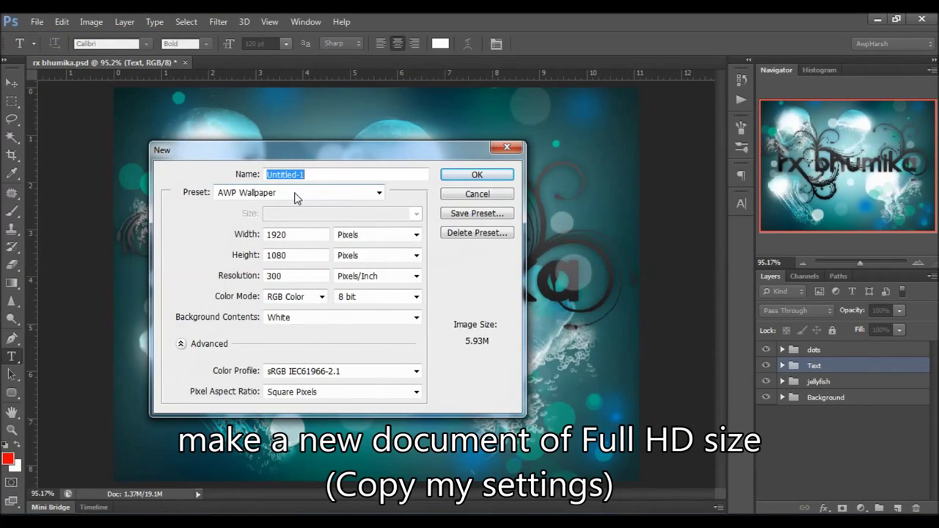
click(296, 192)
click(267, 253)
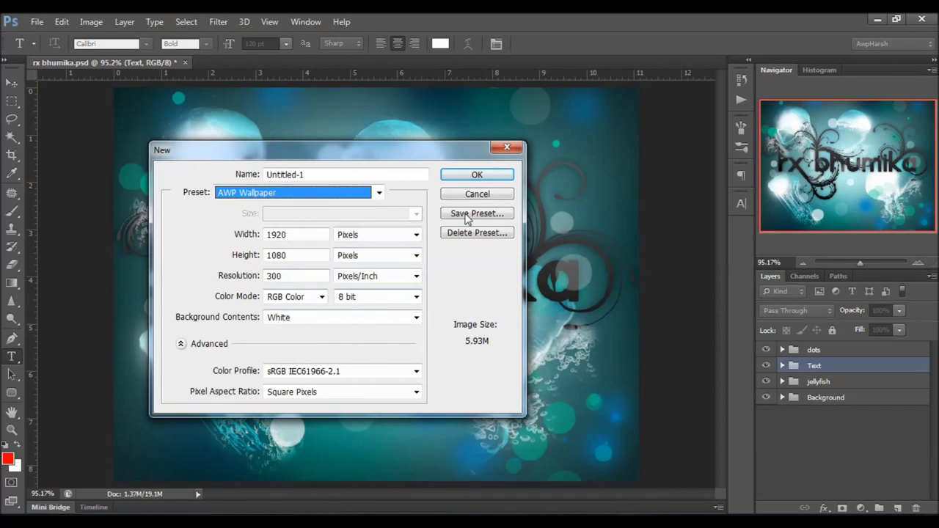
click(481, 177)
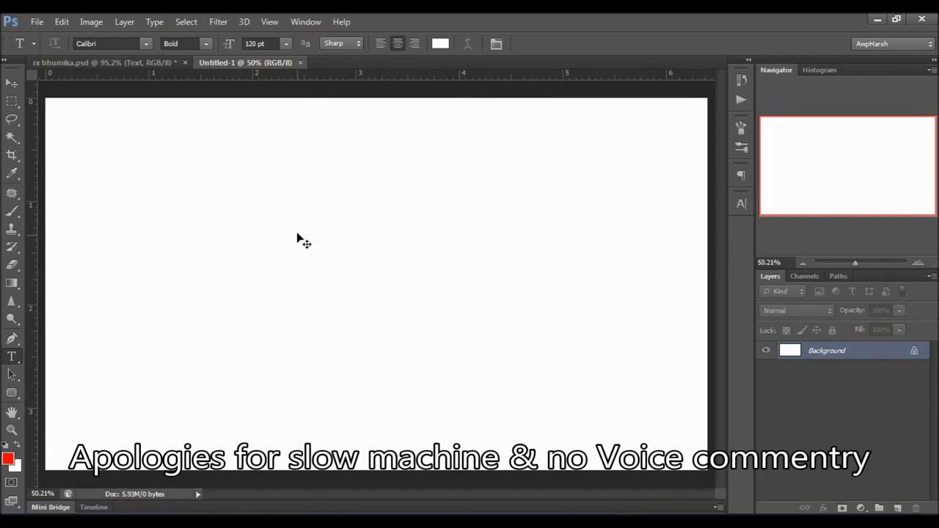
Zoom out to fit the canvas and bring up the fill/adjustment layer list.
key(ctrl+minus)
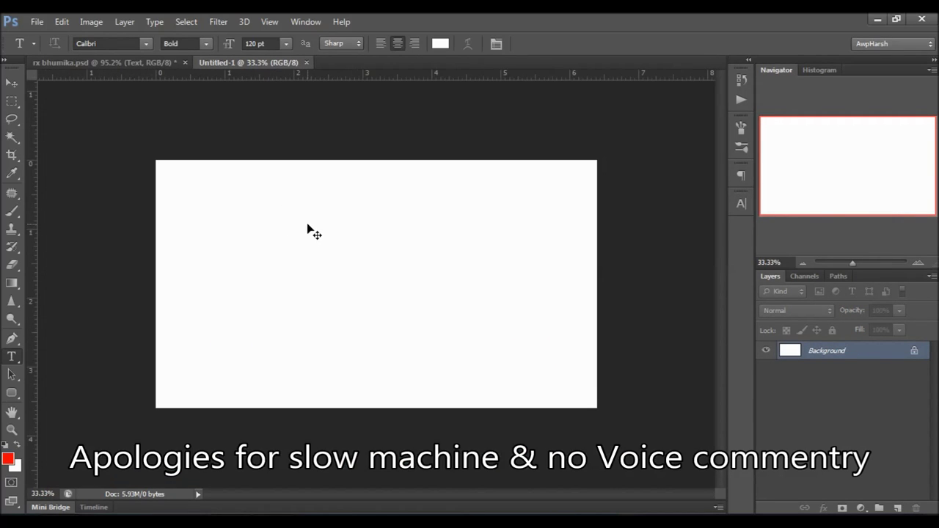
key(ctrl+plus)
key(ctrl+minus)
click(862, 508)
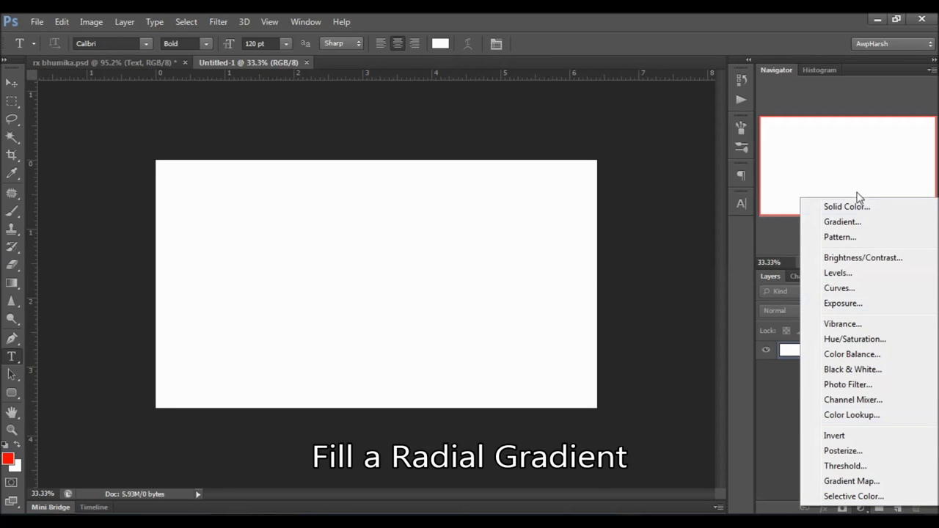
Add a gradient fill layer with its starting colour stop set to dark teal 336666.
click(851, 223)
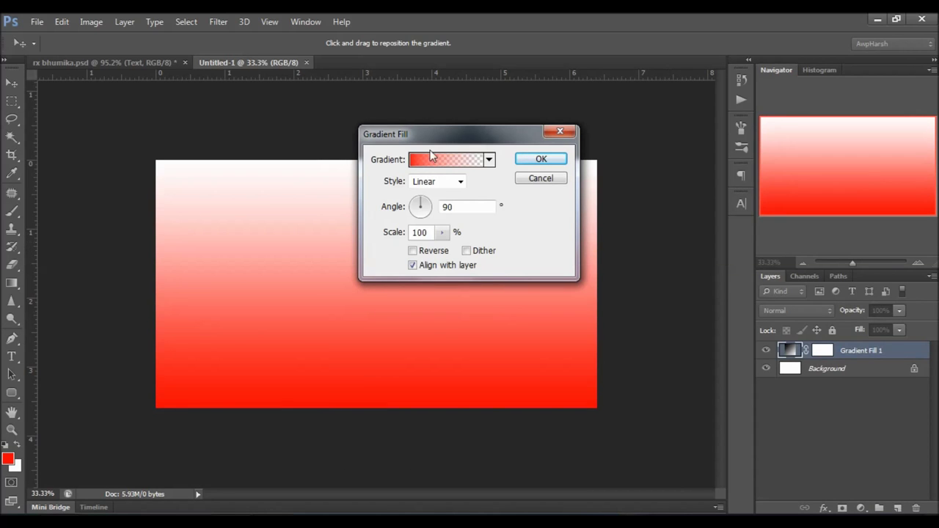
click(453, 160)
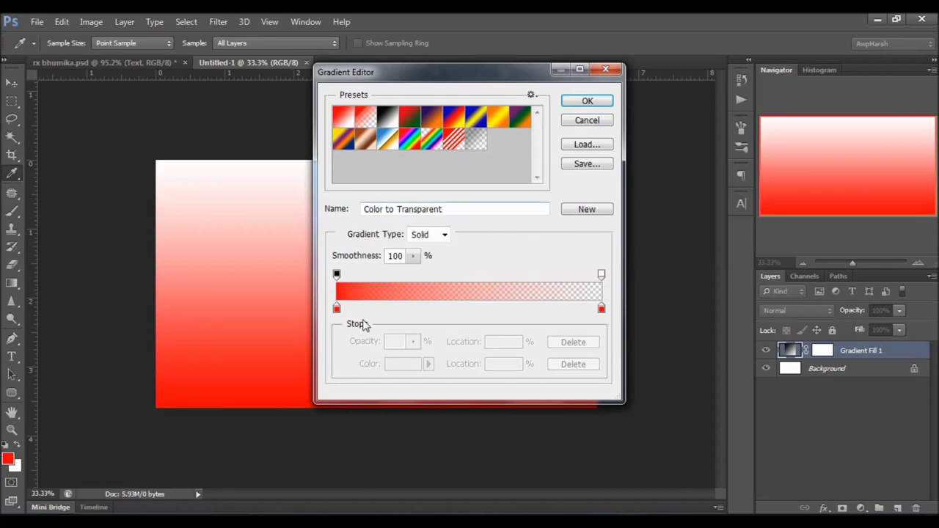
click(338, 309)
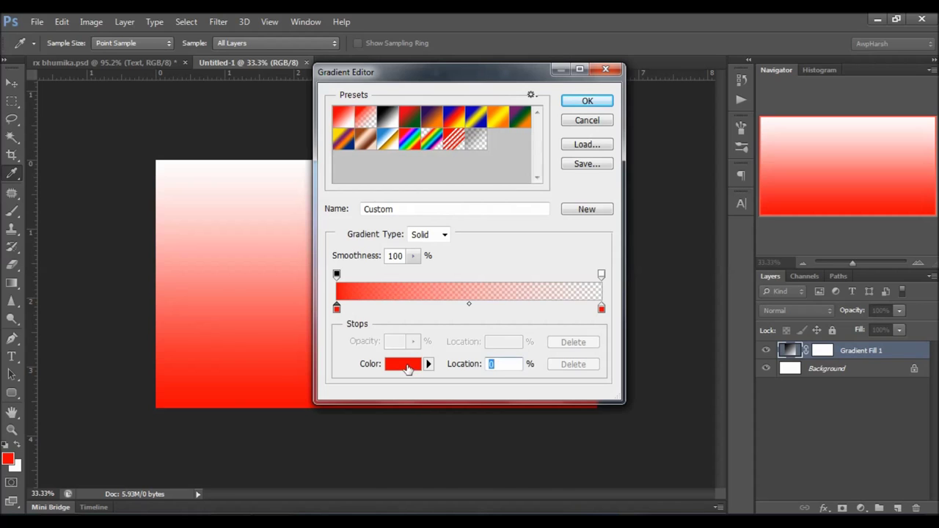
click(406, 364)
double_click(489, 408)
text(33)
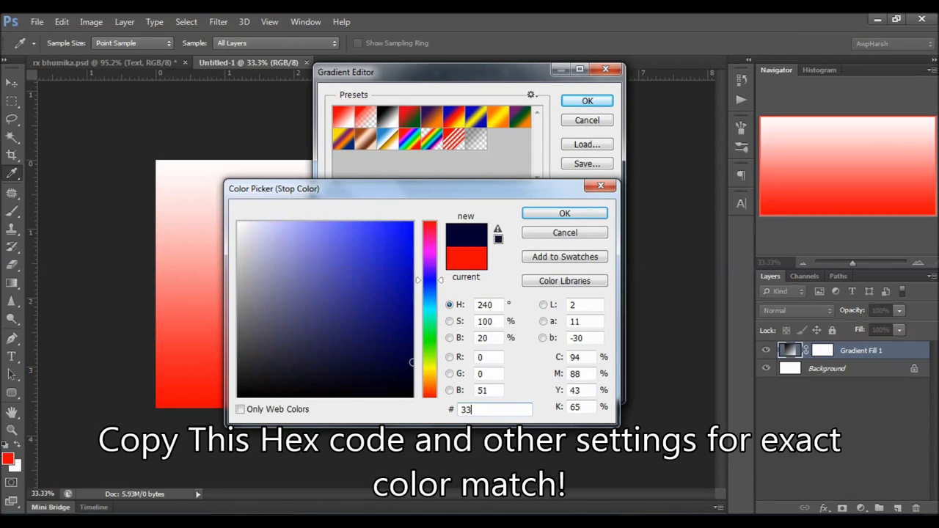
text(6666)
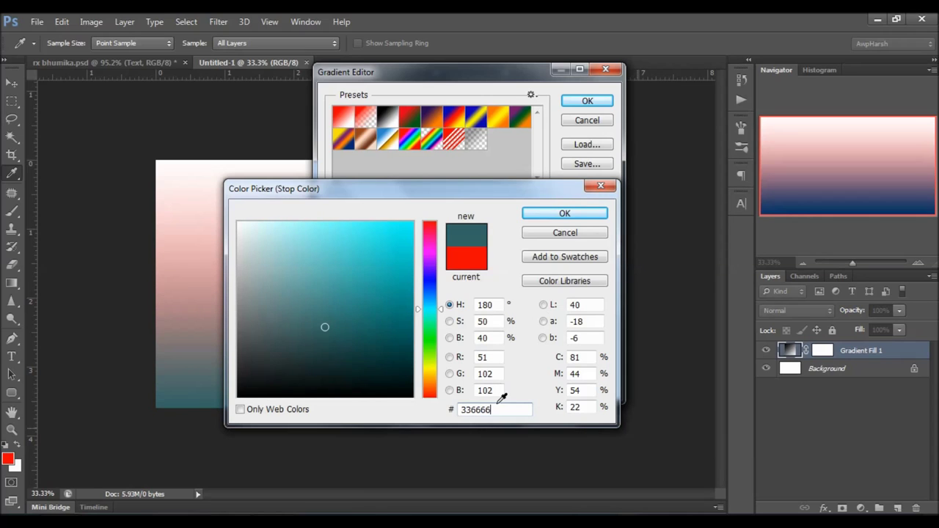
click(571, 219)
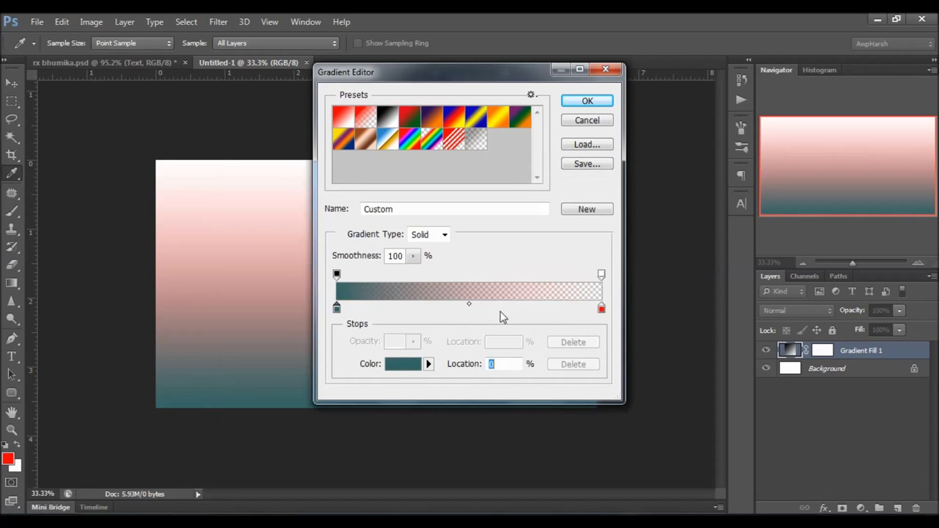
Set the gradient's ending colour stop to light teal 99cccc.
click(601, 310)
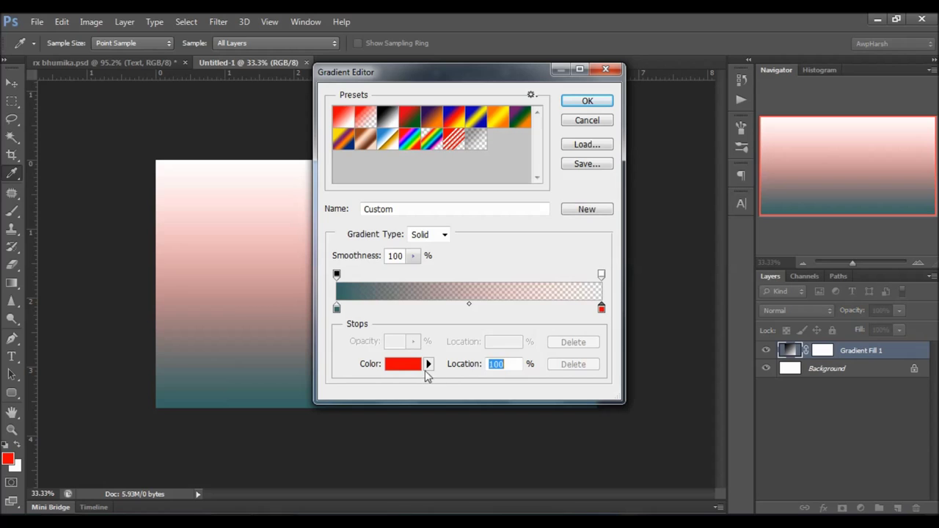
click(403, 367)
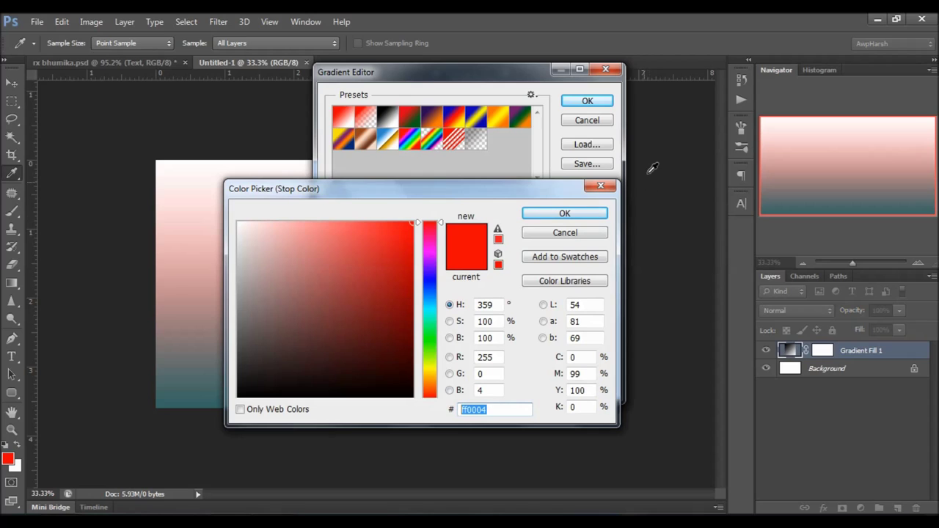
click(676, 28)
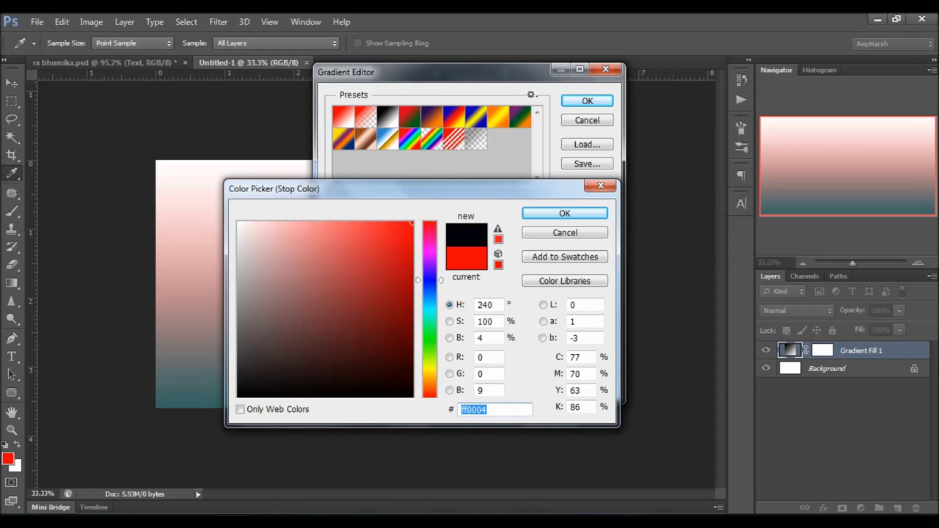
text(99c)
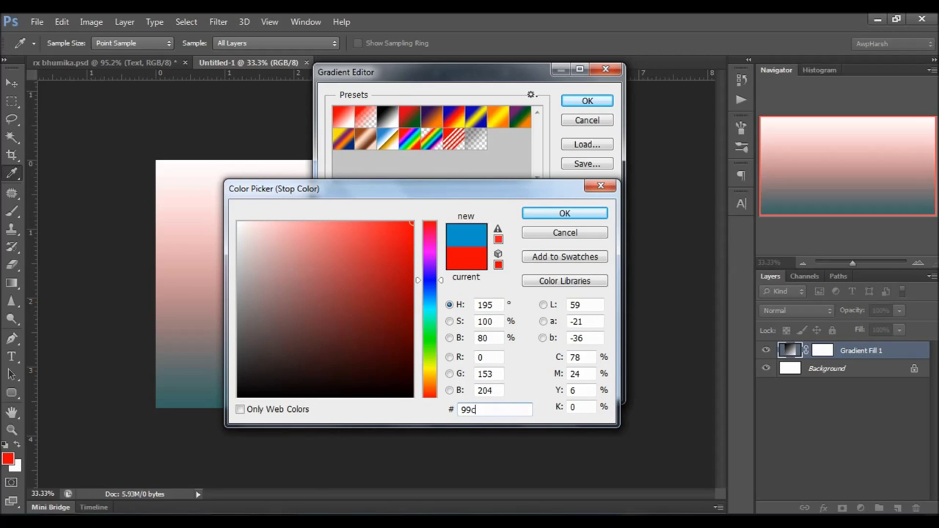
text(ccc)
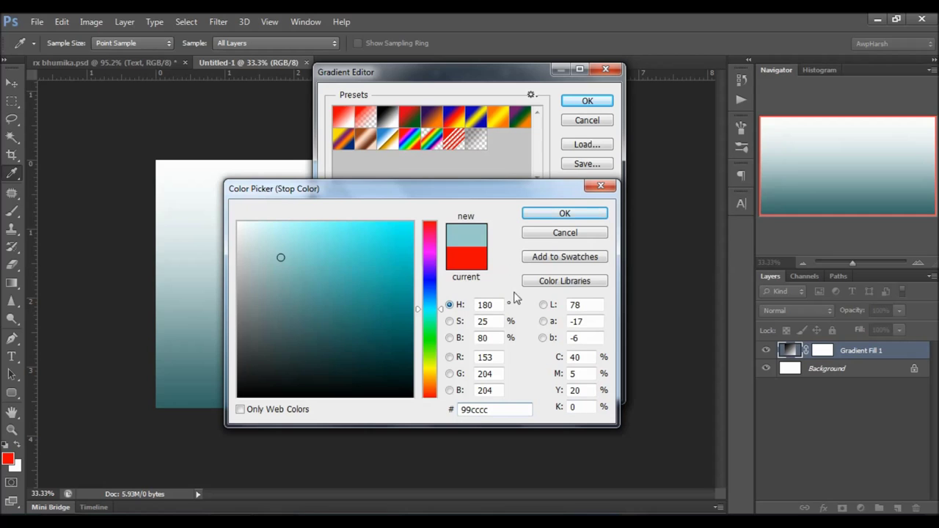
click(562, 214)
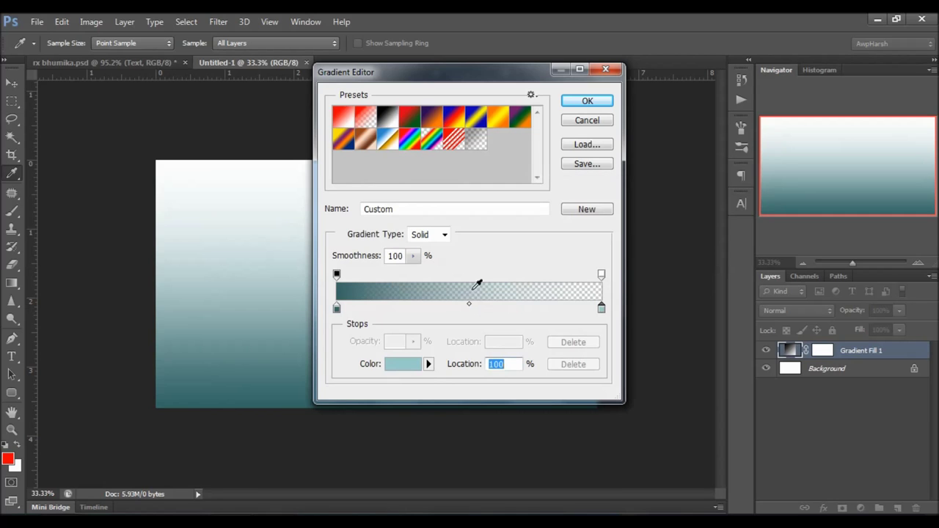
Make both gradient opacity stops 100% and apply the edited gradient.
click(602, 275)
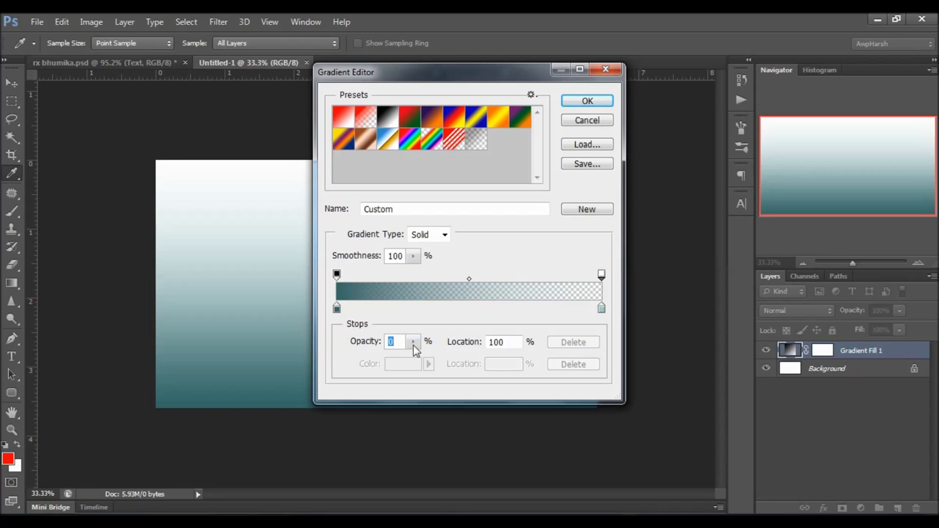
drag(413, 342, 495, 361)
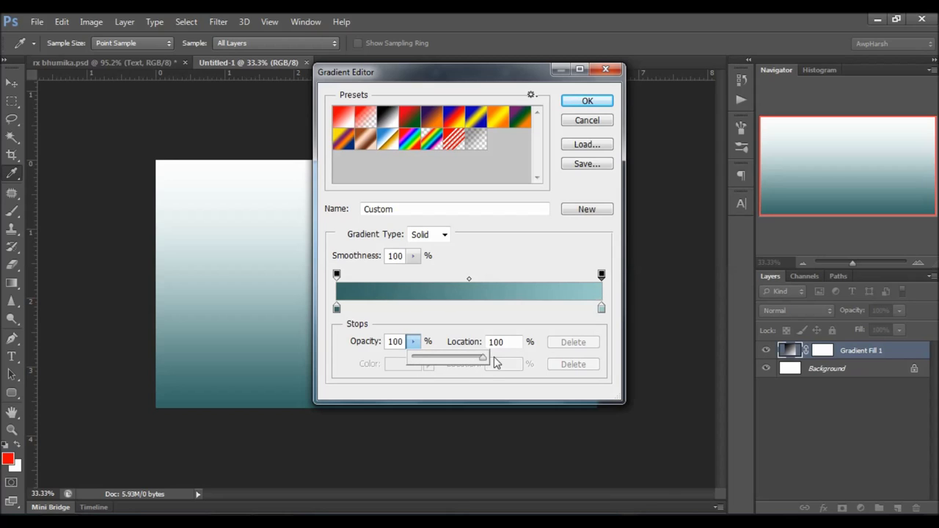
click(336, 276)
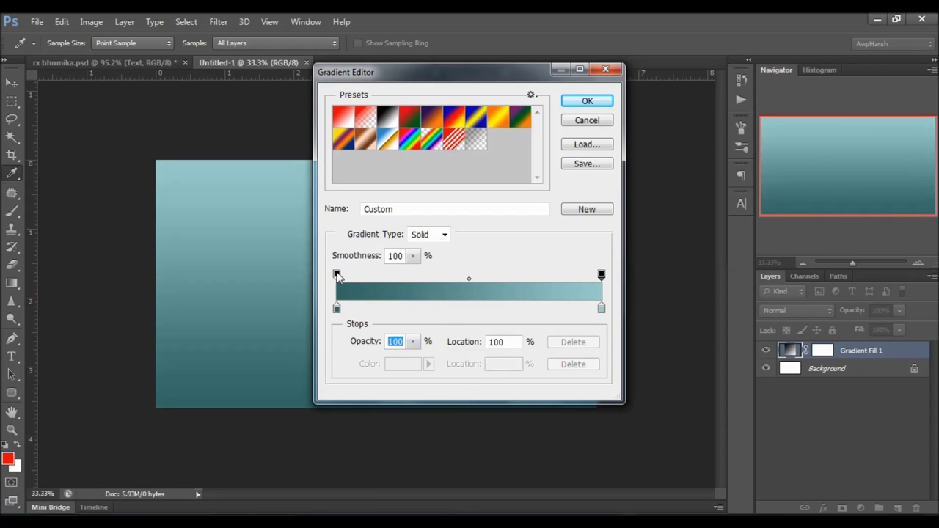
click(417, 352)
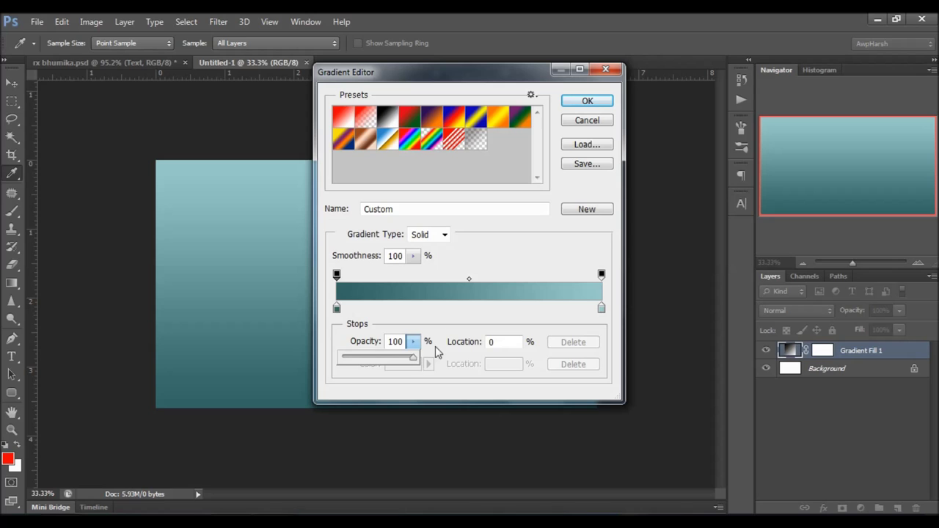
click(588, 102)
Make the gradient fill Radial, reversed, at 150% scale, and commit it.
click(439, 182)
click(436, 207)
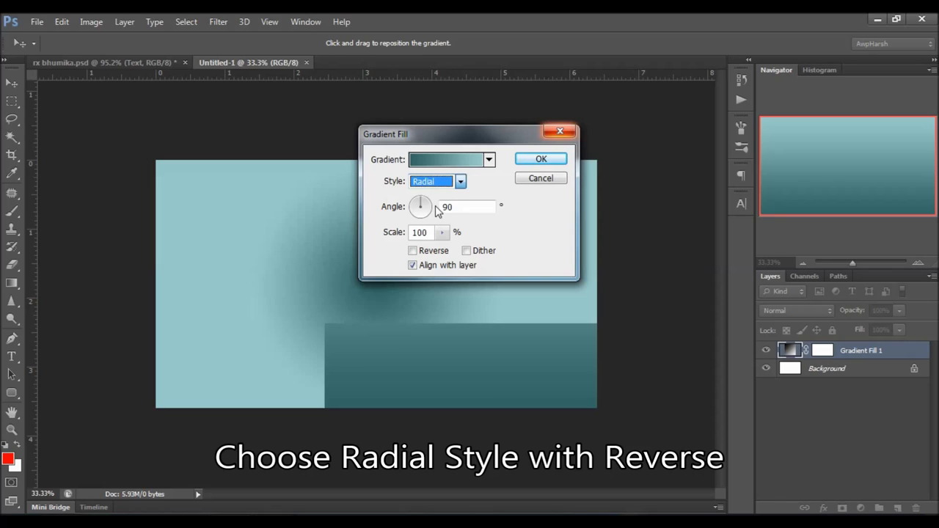
click(434, 250)
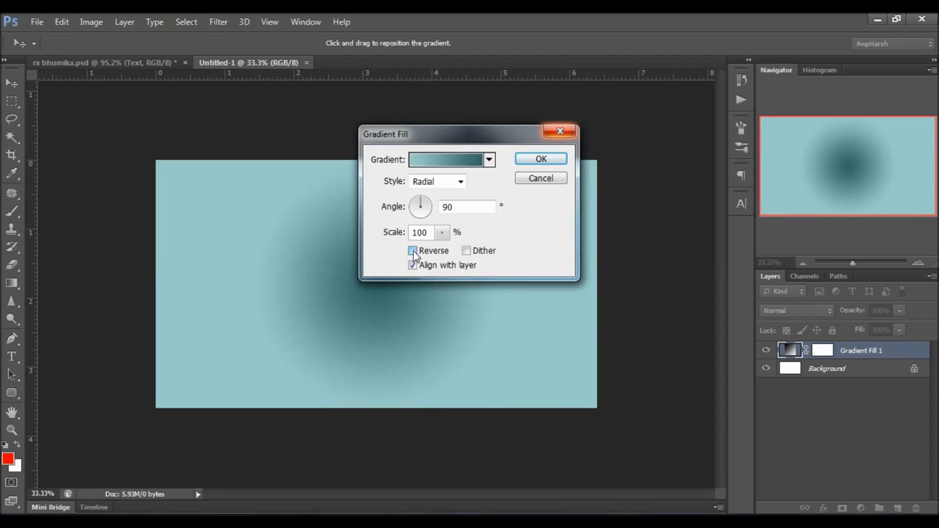
double_click(429, 233)
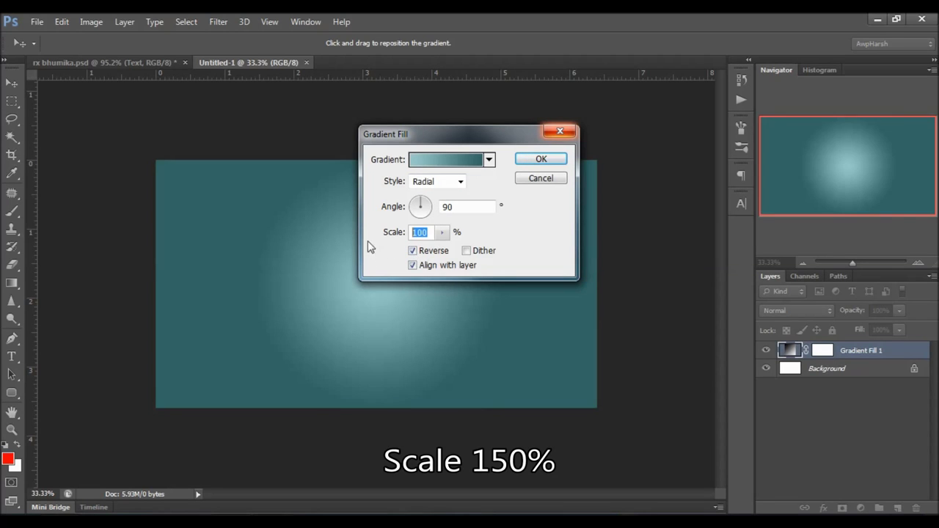
text(150)
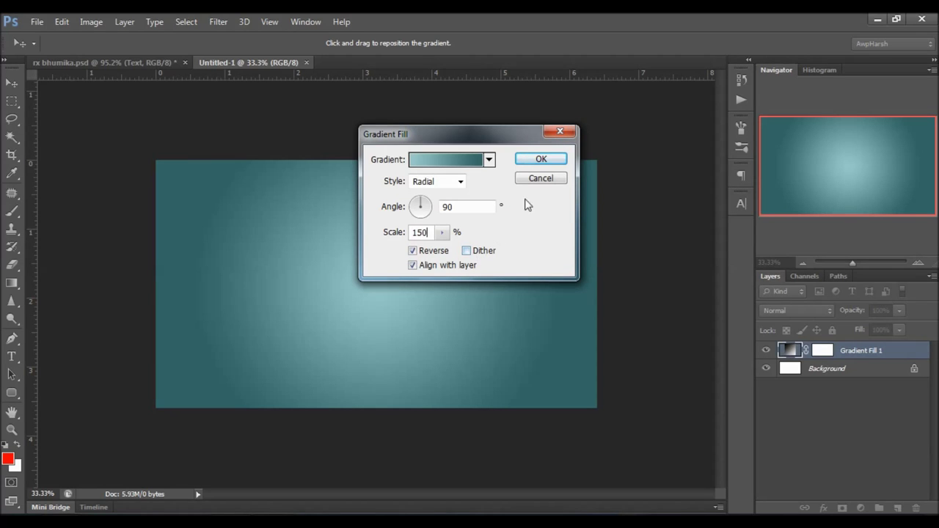
click(552, 160)
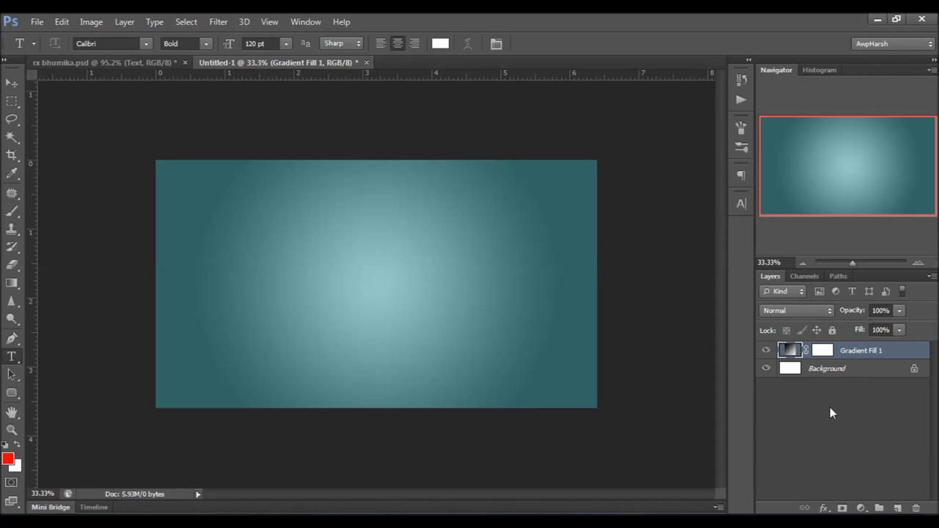
Hide the Background, add Layer 1, and set up a 700 px black brush, undoing a stray stroke.
click(766, 369)
click(898, 508)
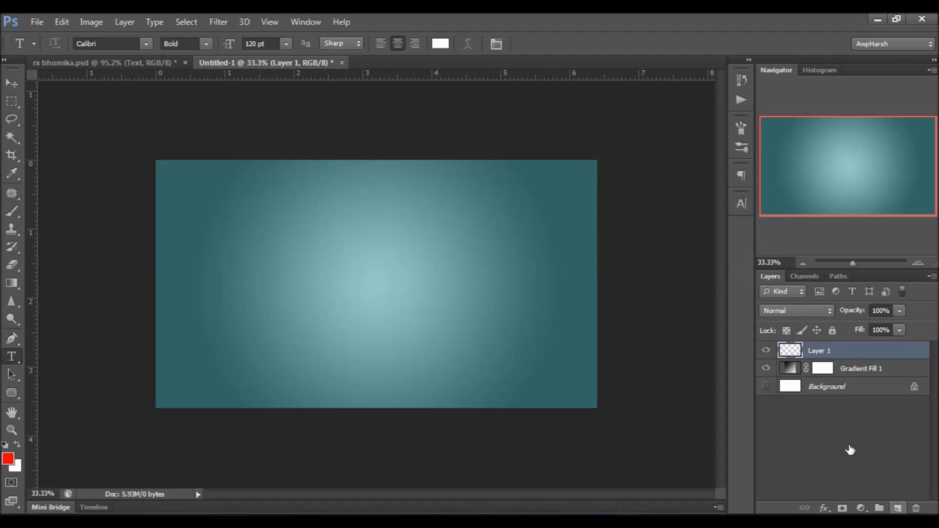
click(12, 212)
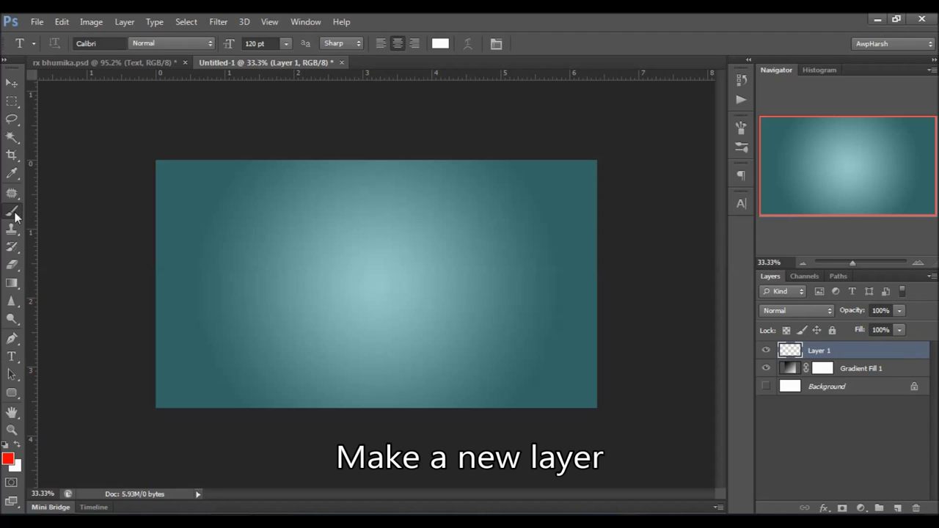
click(5, 446)
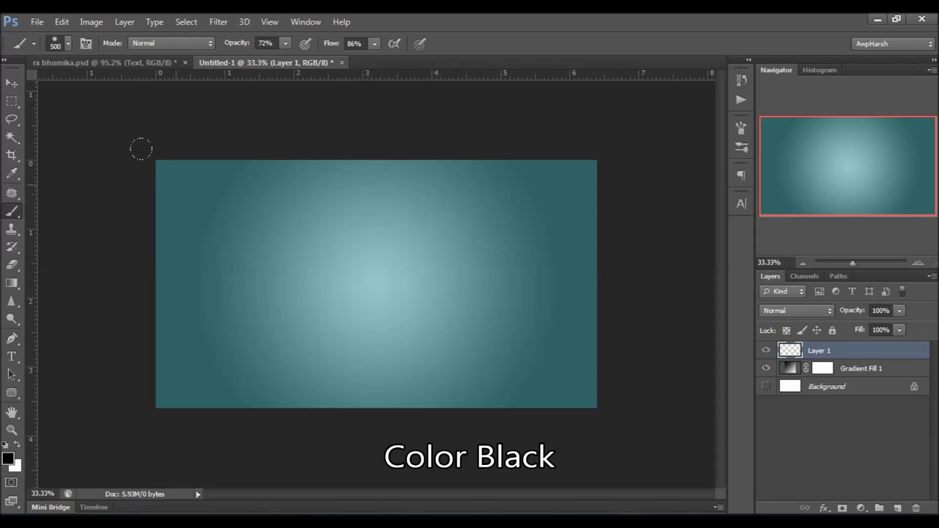
key(bracketright)
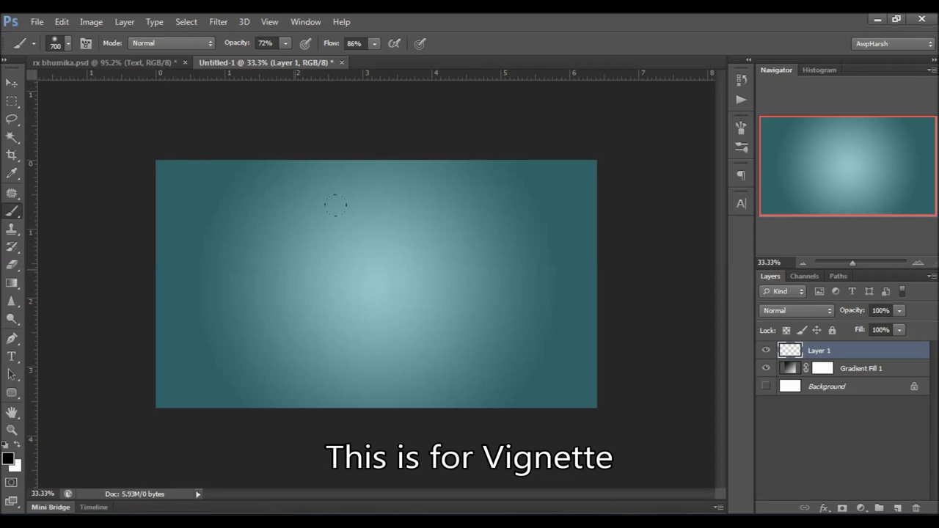
drag(302, 271, 378, 254)
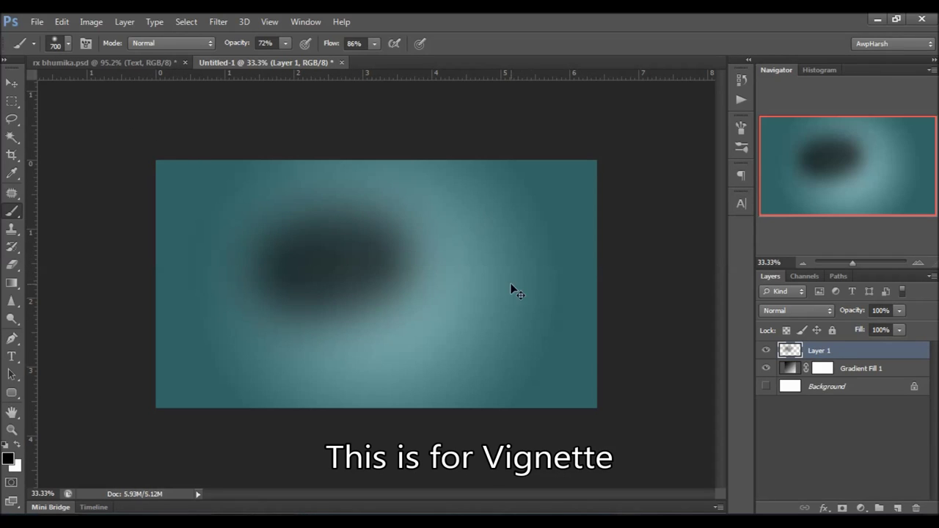
key(ctrl+z)
Brush a soft black vignette around the canvas edges at 56% opacity, then add Layer 2.
drag(242, 47, 230, 47)
drag(333, 47, 321, 43)
drag(176, 169, 183, 399)
mouse_move(559, 130)
mouse_down()
mouse_move(609, 256)
mouse_move(586, 408)
mouse_up()
drag(220, 426, 330, 428)
drag(411, 165, 557, 166)
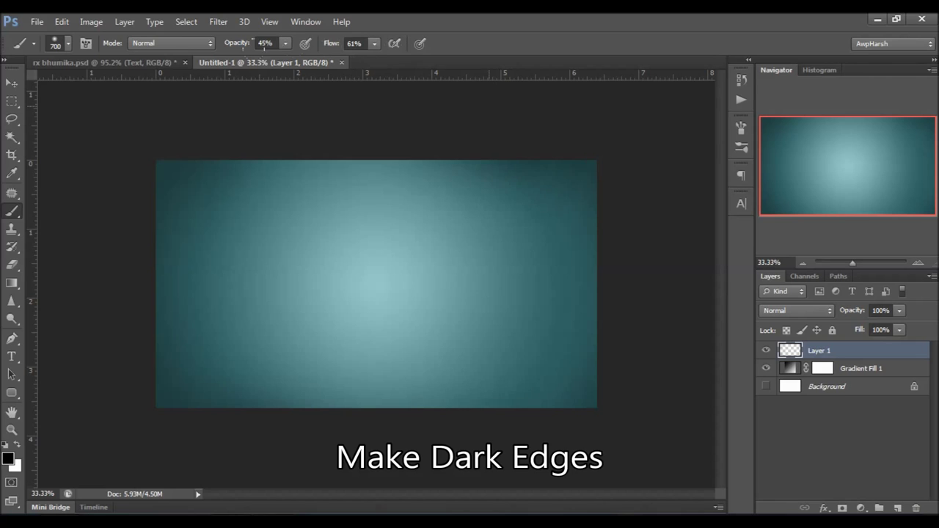
drag(212, 165, 396, 165)
mouse_move(176, 169)
mouse_down()
mouse_move(180, 399)
mouse_move(484, 400)
mouse_up()
key(ctrl+z)
drag(579, 165, 584, 404)
drag(176, 169, 180, 400)
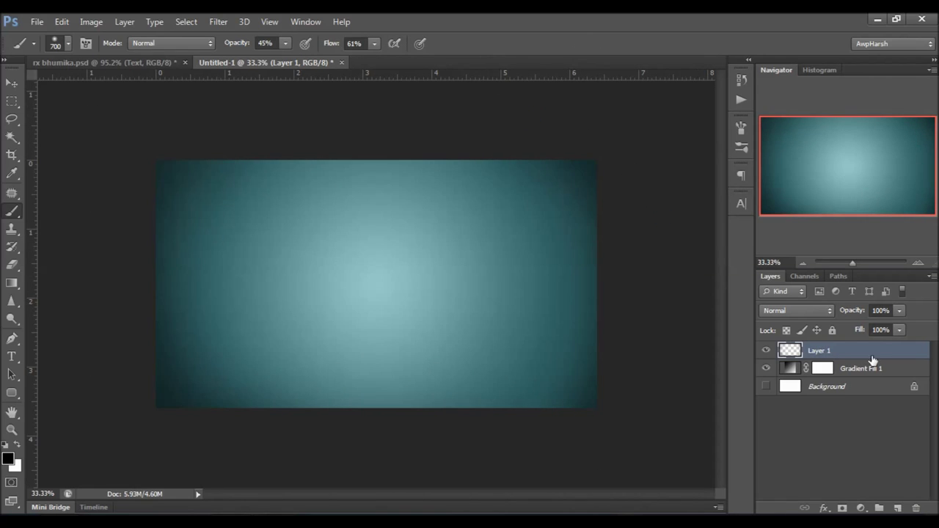
click(897, 508)
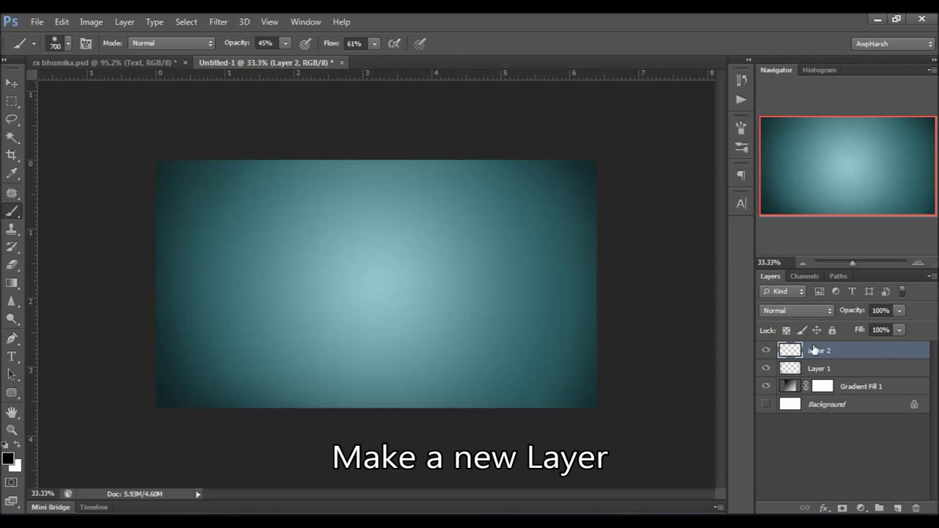
Paint a 1400 px white glow at 23% brush opacity, with Layer 2 at 68% opacity.
click(17, 446)
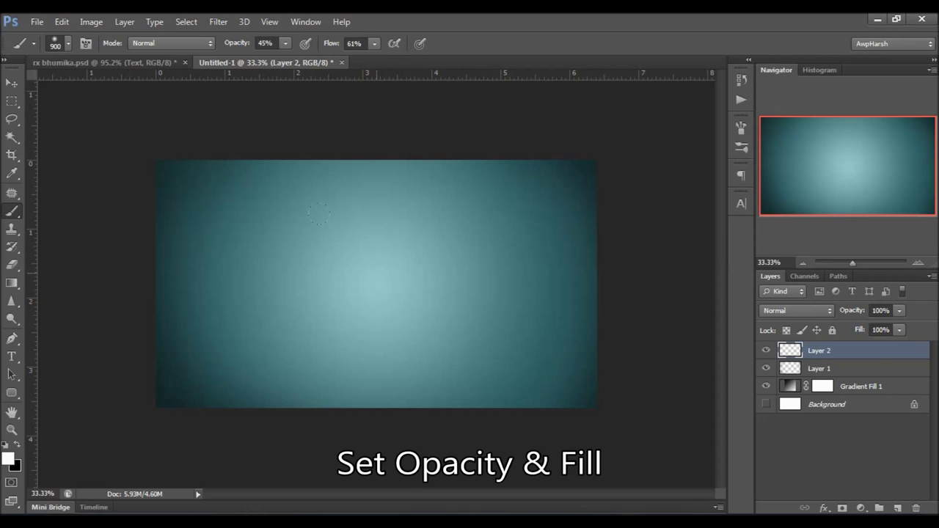
key(bracketright)
key(bracketright)
key(bracketright)
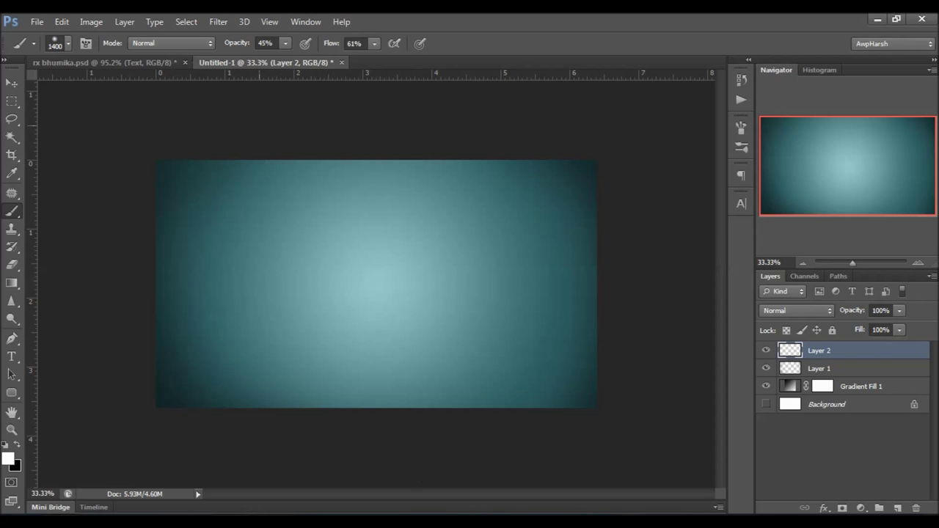
key(2)
key(3)
drag(332, 45, 328, 45)
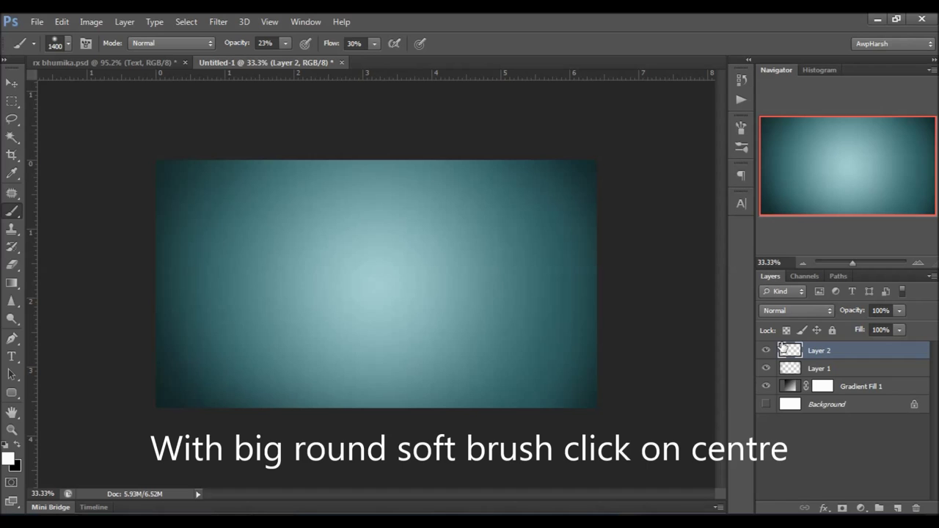
drag(862, 313, 852, 315)
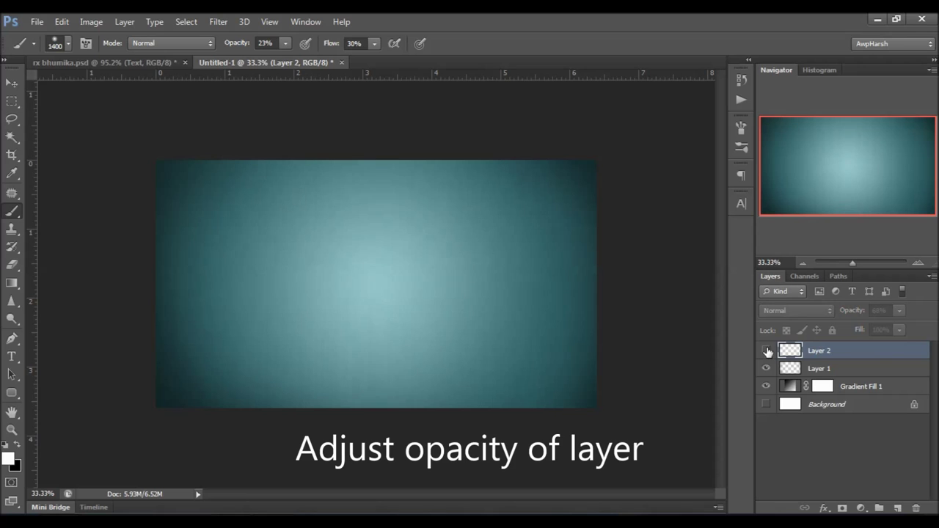
key(ctrl+0)
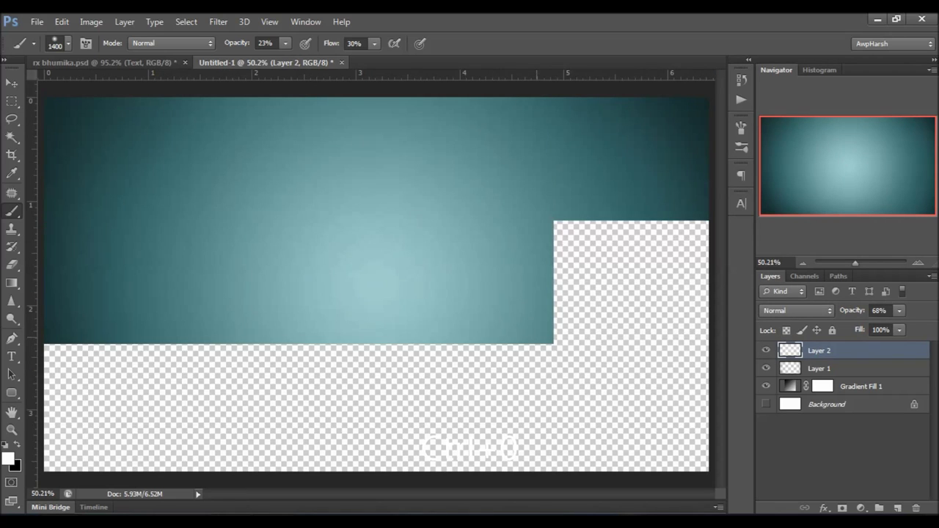
key(v)
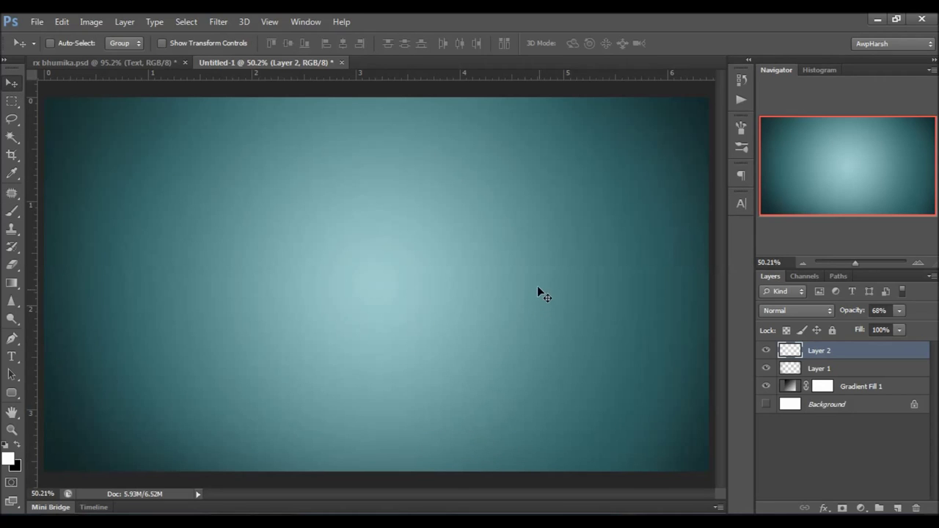
click(13, 357)
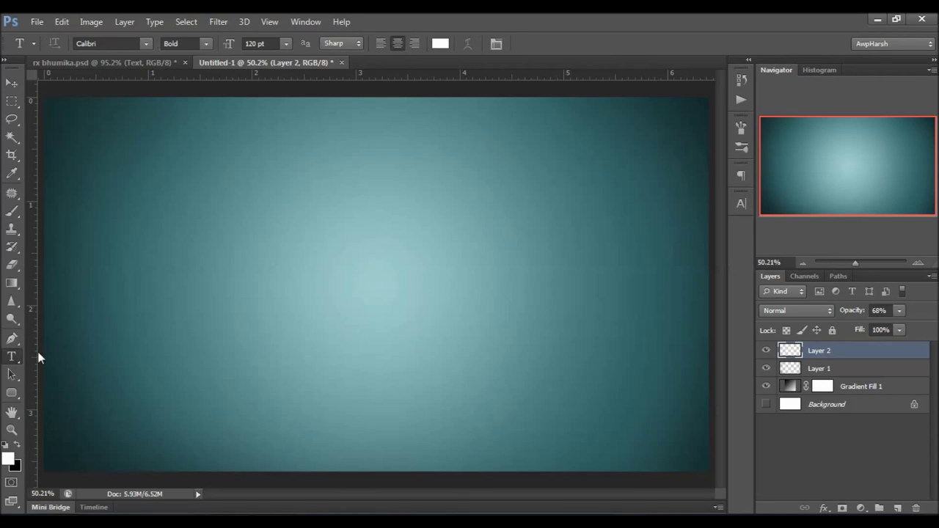
Type 'awp harsh' at the canvas centre in the Star Avenue font.
click(375, 279)
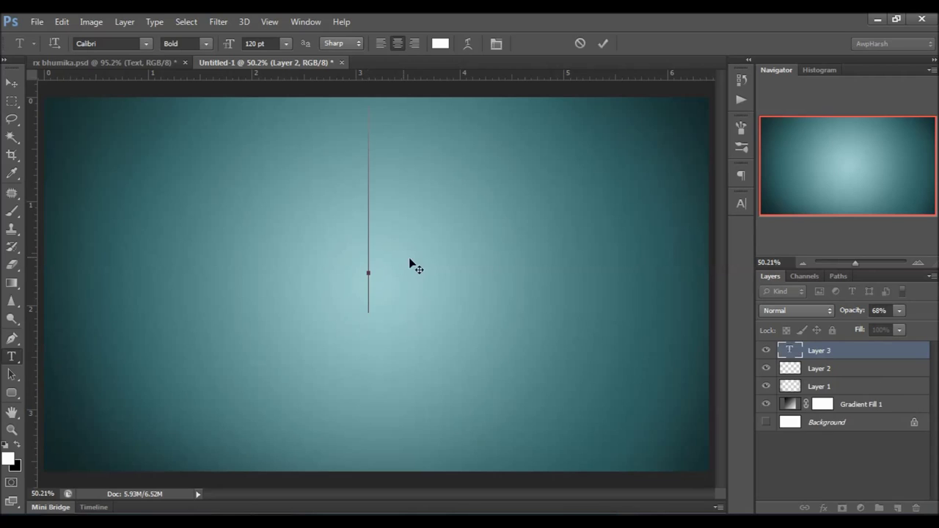
click(742, 205)
drag(595, 237, 580, 238)
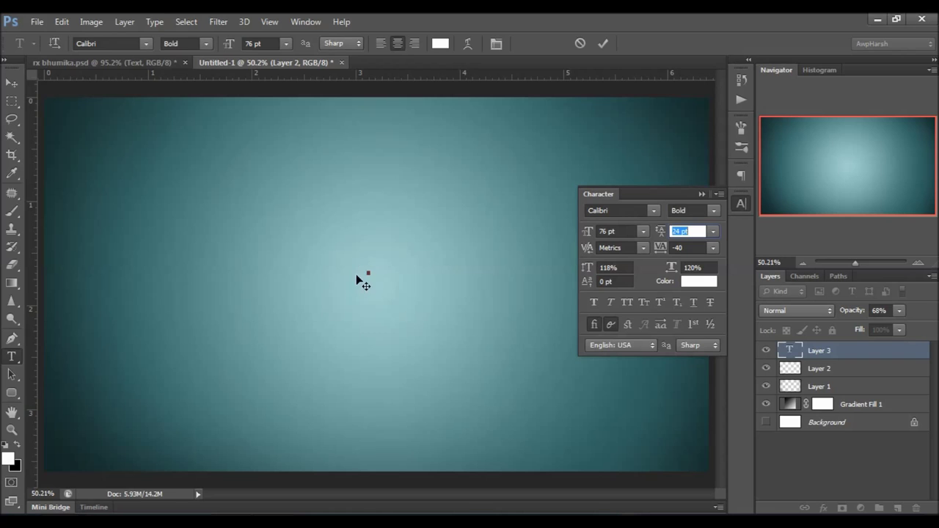
click(653, 211)
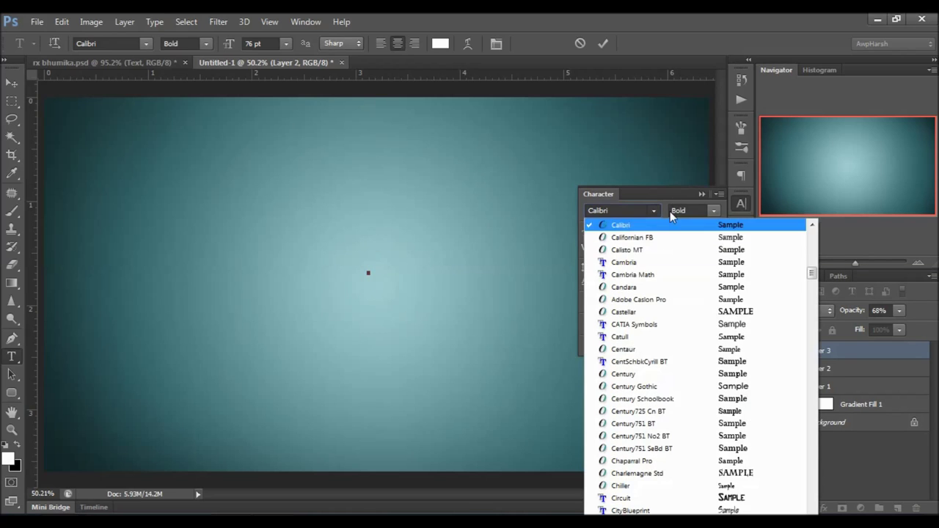
click(629, 210)
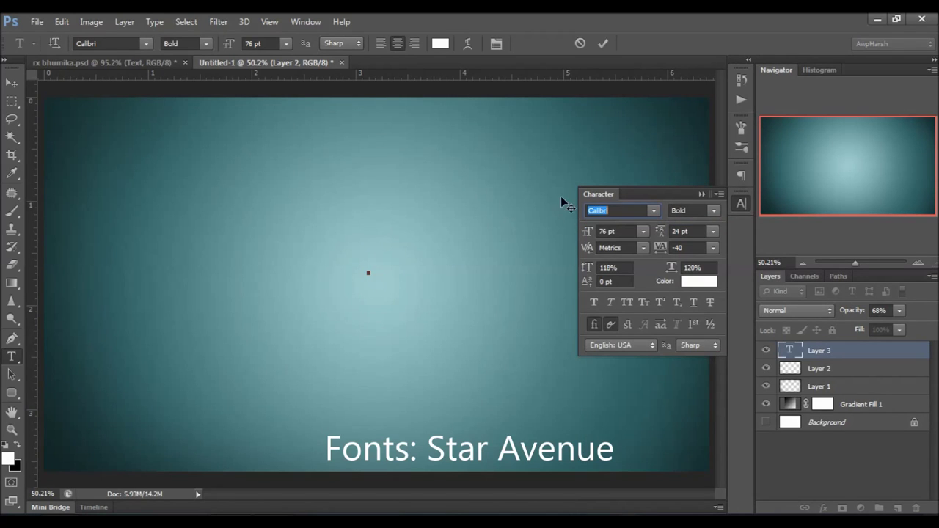
text(Star Avenue)
key(Return)
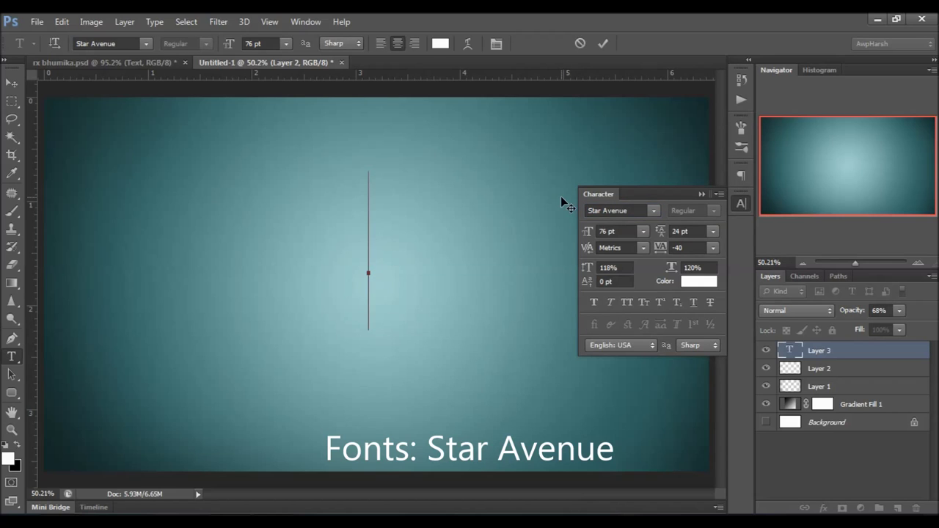
text(aw)
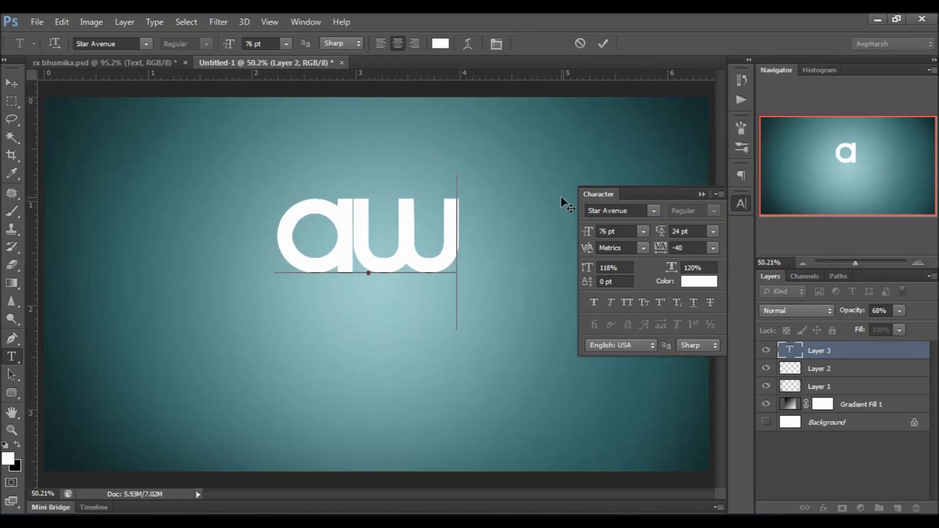
text(p h)
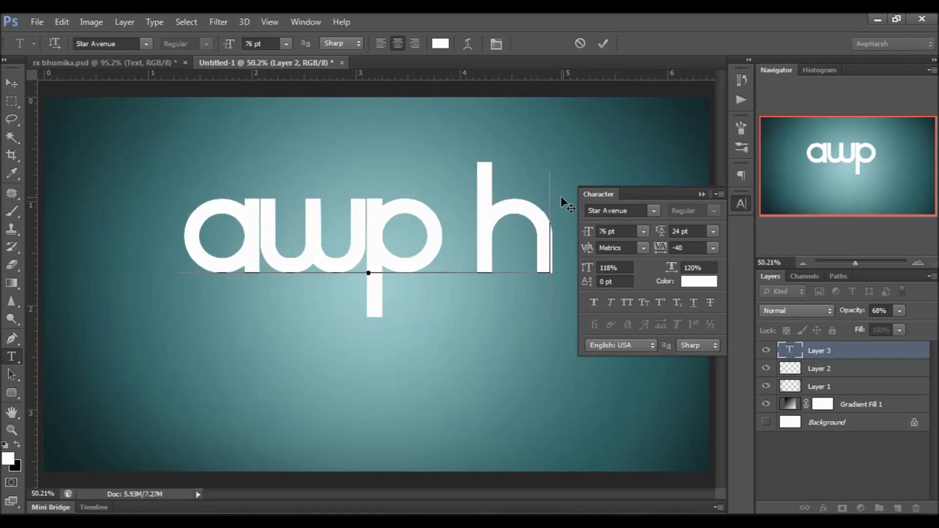
text(arsh)
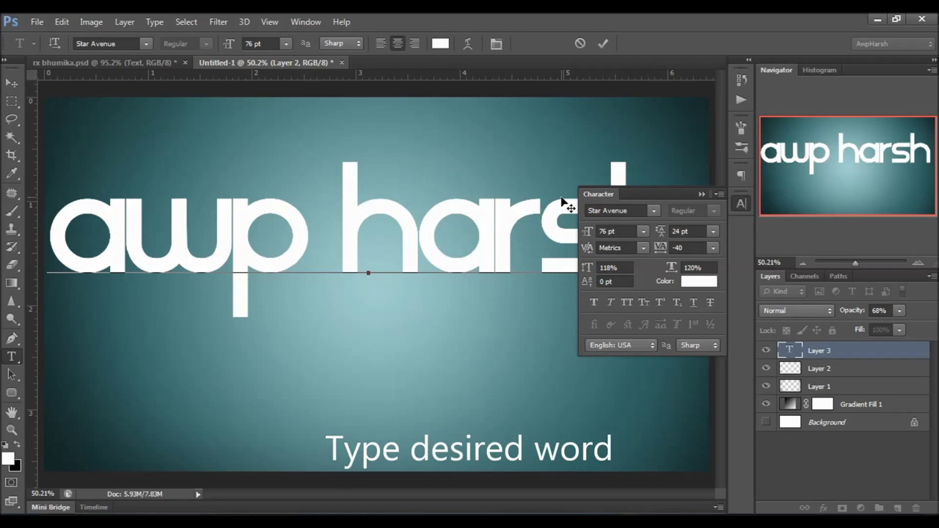
Set the text to 58 pt with wider tracking and commit it.
key(ctrl+a)
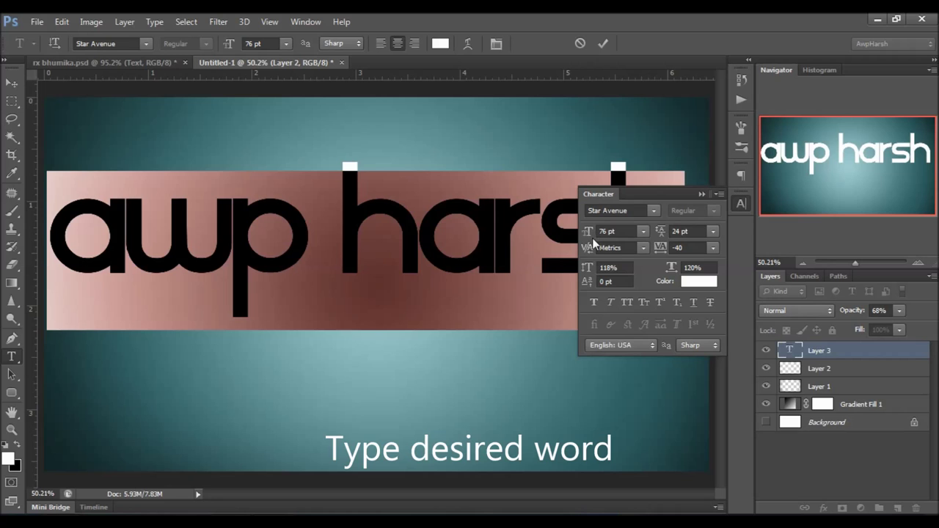
drag(589, 234, 577, 235)
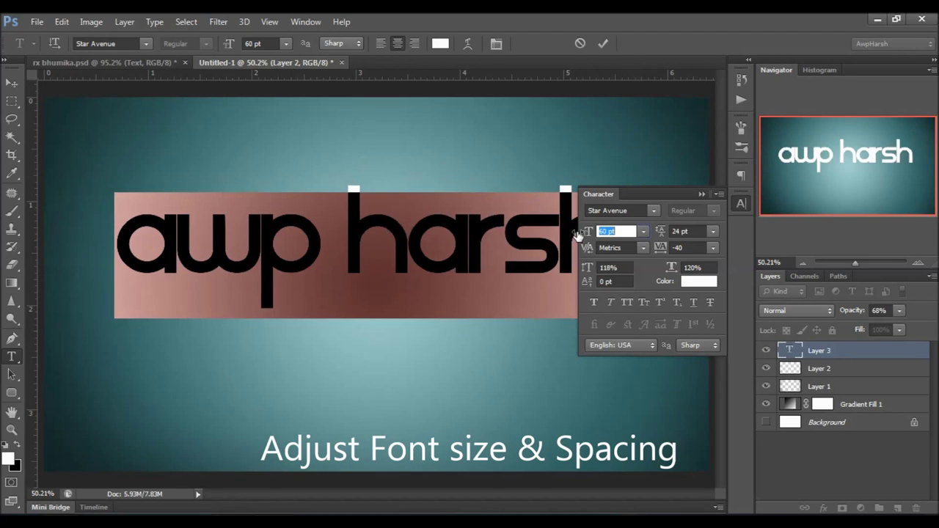
click(660, 247)
drag(660, 234, 664, 251)
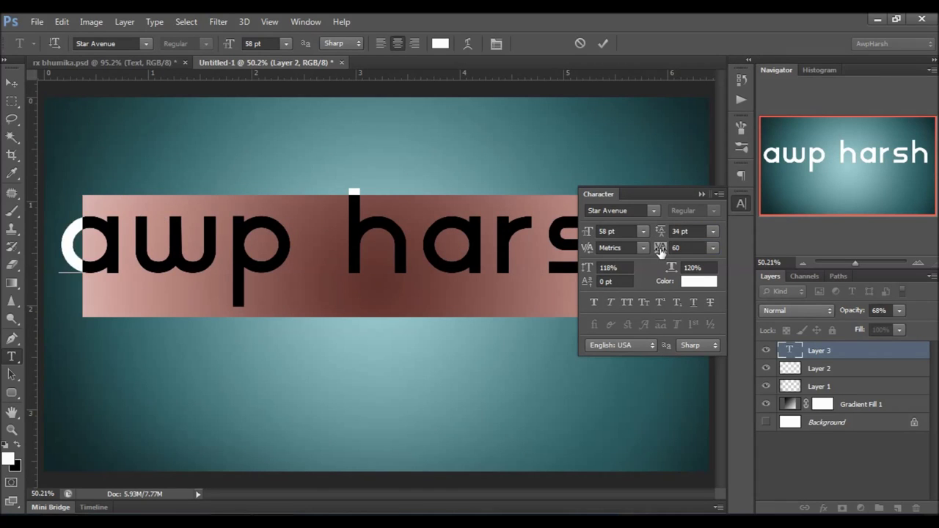
click(738, 212)
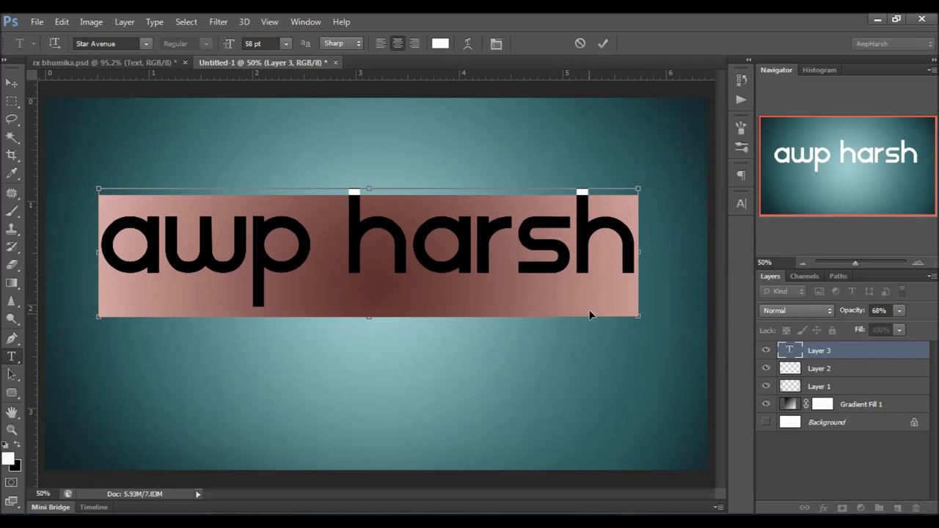
click(12, 82)
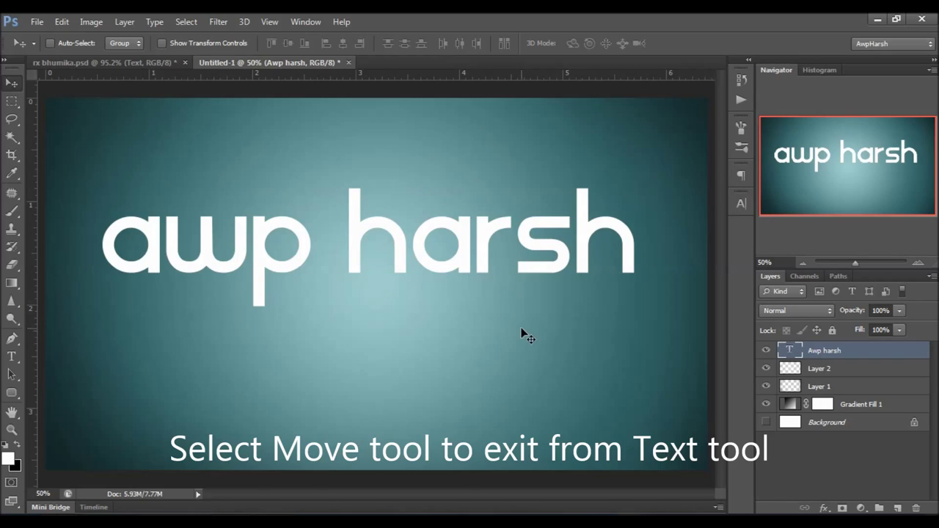
Centre the awp harsh text horizontally and vertically on the document.
key(ctrl+minus)
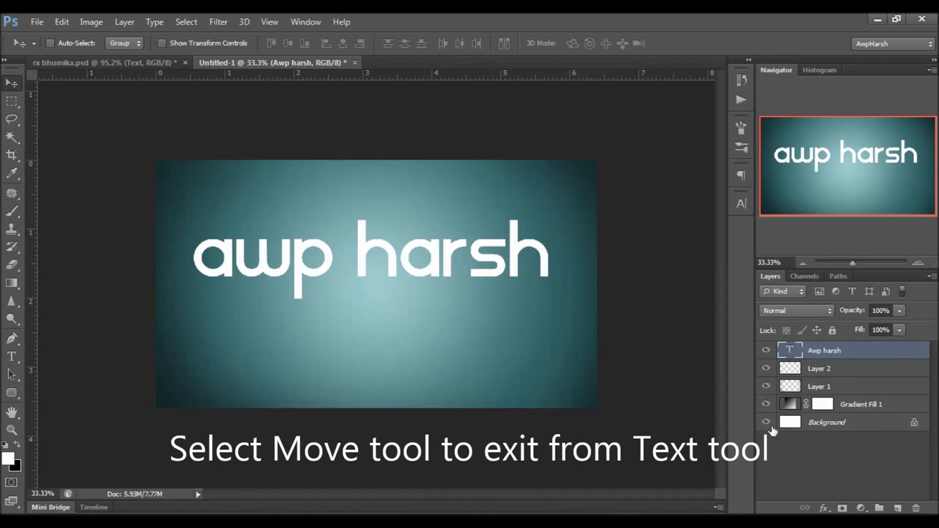
ctrl+click(830, 425)
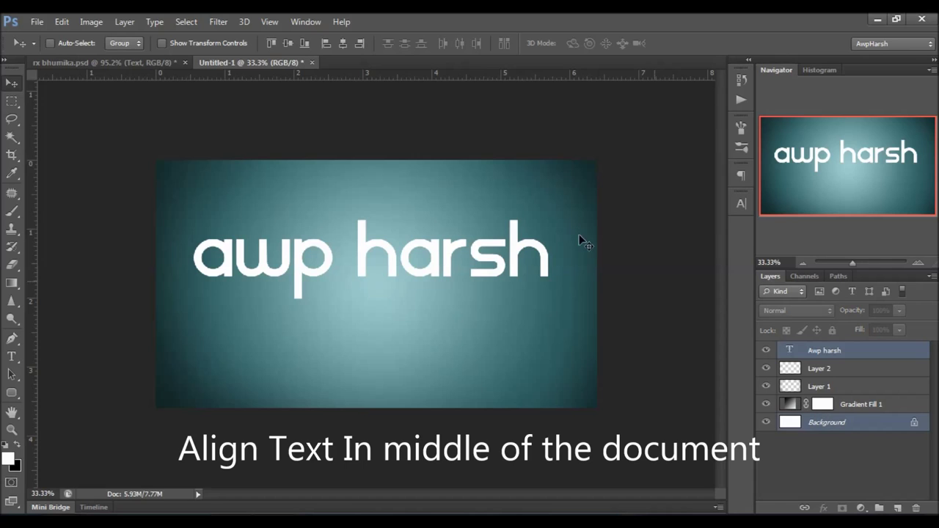
click(344, 44)
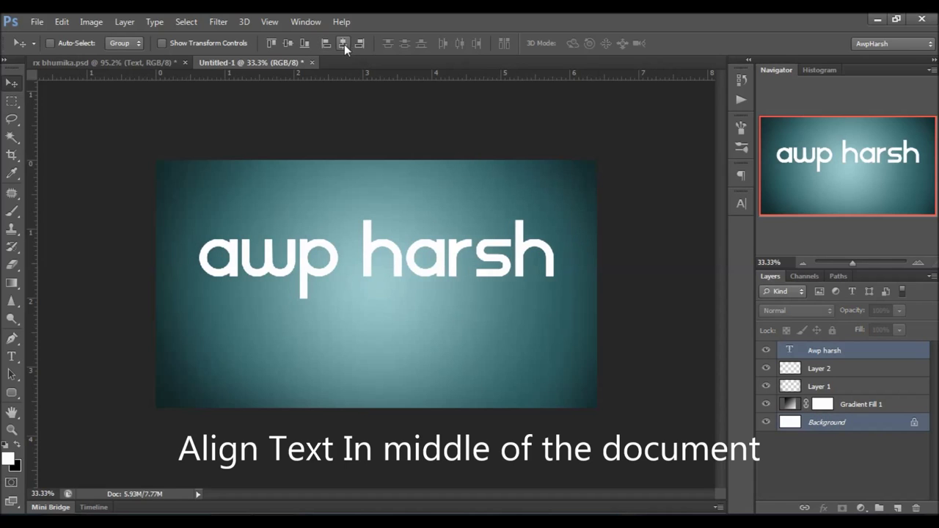
click(287, 44)
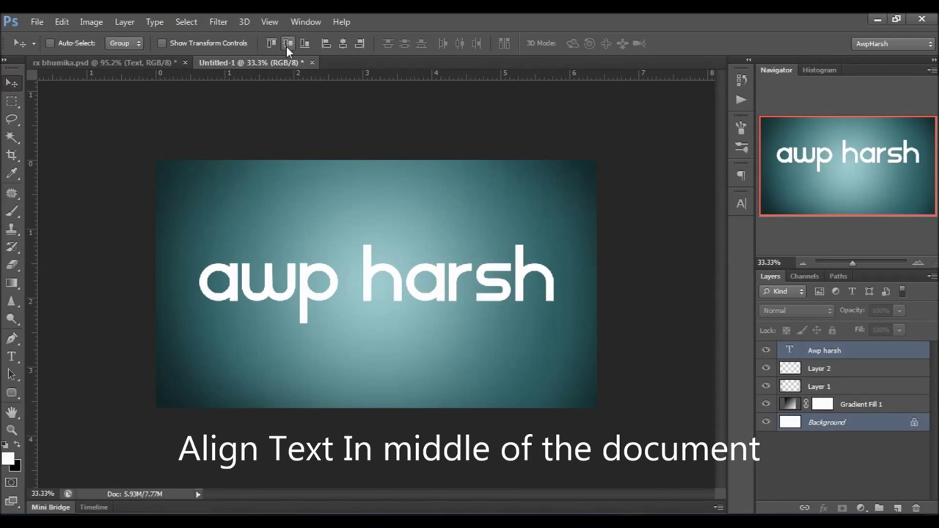
Add a new empty layer and group Layer 2, Layer 1 and Gradient Fill 1 as 'Background'.
key(b)
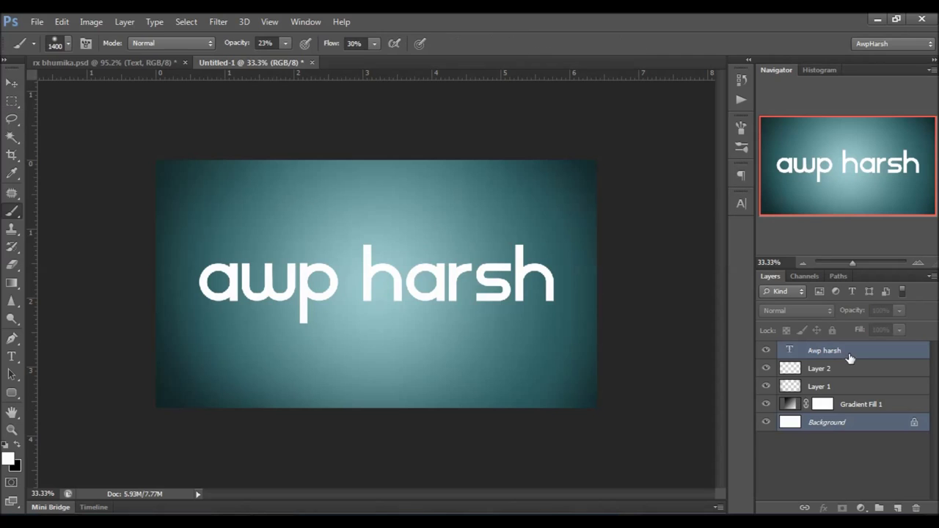
key(ctrl+shift+alt+n)
click(845, 369)
click(844, 386)
shift+click(845, 438)
key(ctrl+g)
double_click(816, 385)
text(Background)
Group the new layer and the awp harsh text layer as 'Text'.
click(847, 351)
shift+click(847, 368)
key(ctrl+g)
double_click(816, 350)
text(Text)
key(Return)
Rename Layer 3 inside the Text group to 'Brush'.
click(782, 350)
double_click(843, 382)
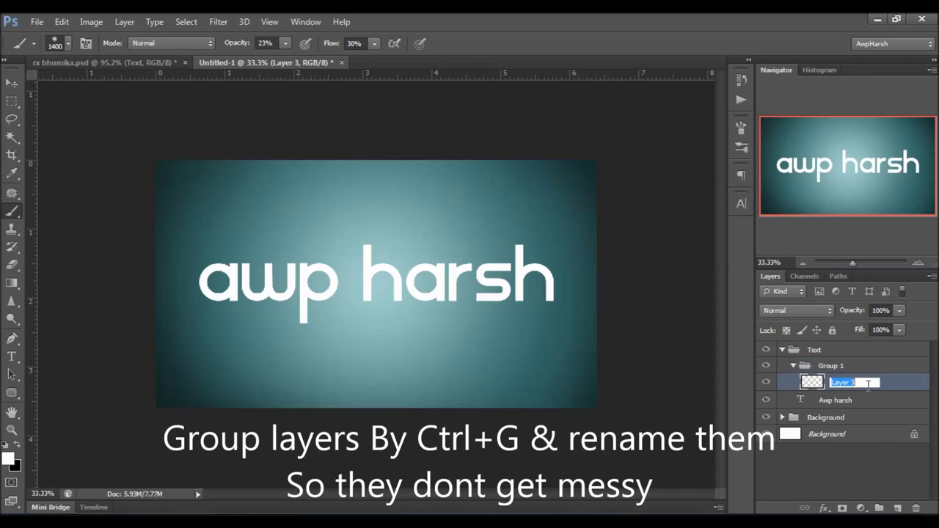
text(Brush)
key(Return)
click(11, 82)
click(12, 210)
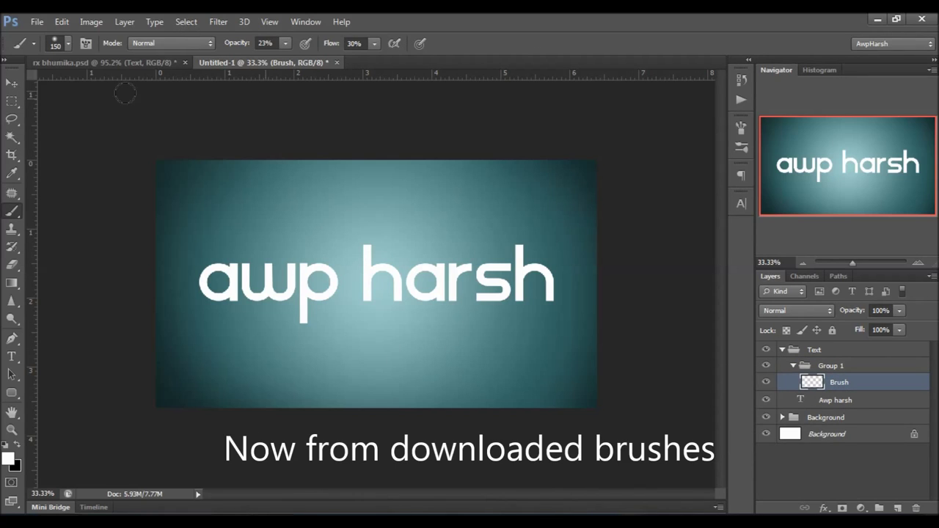
Choose the 1187 swirl brush from the brush presets.
right_click(359, 249)
drag(514, 282, 522, 456)
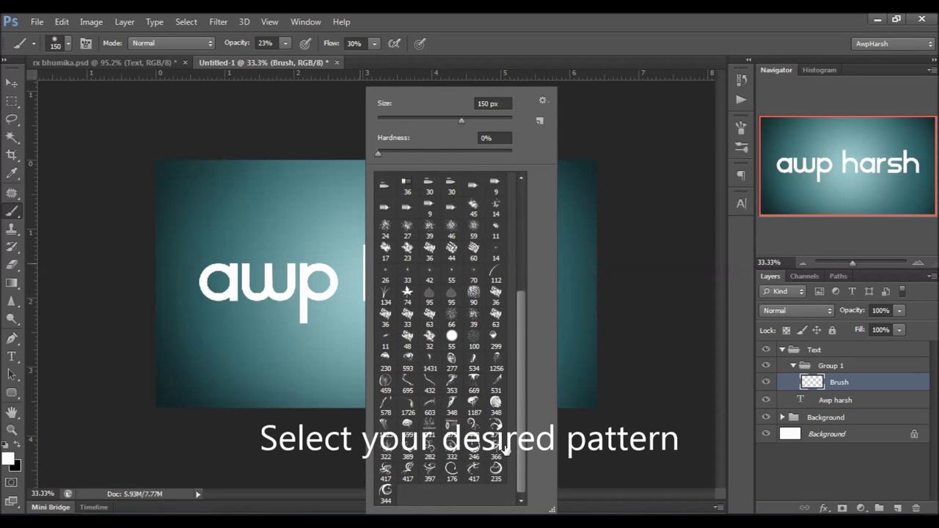
click(473, 426)
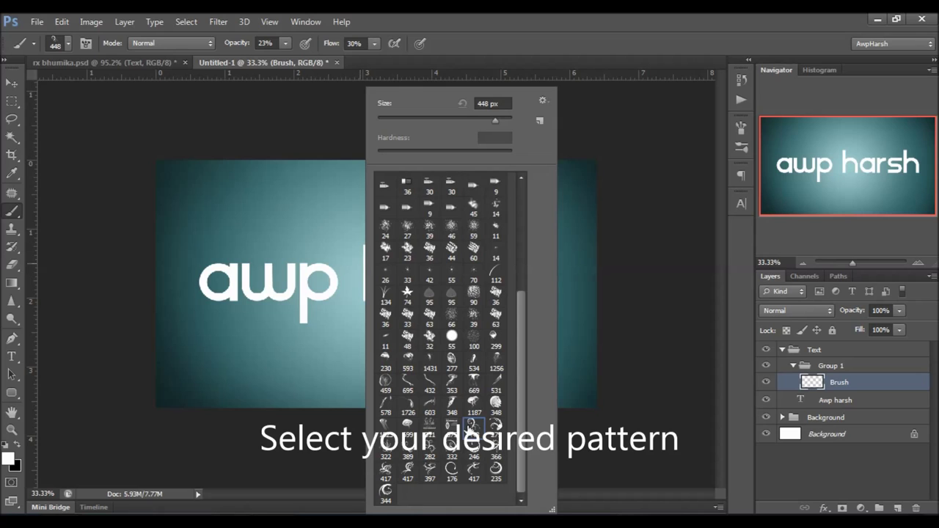
click(658, 136)
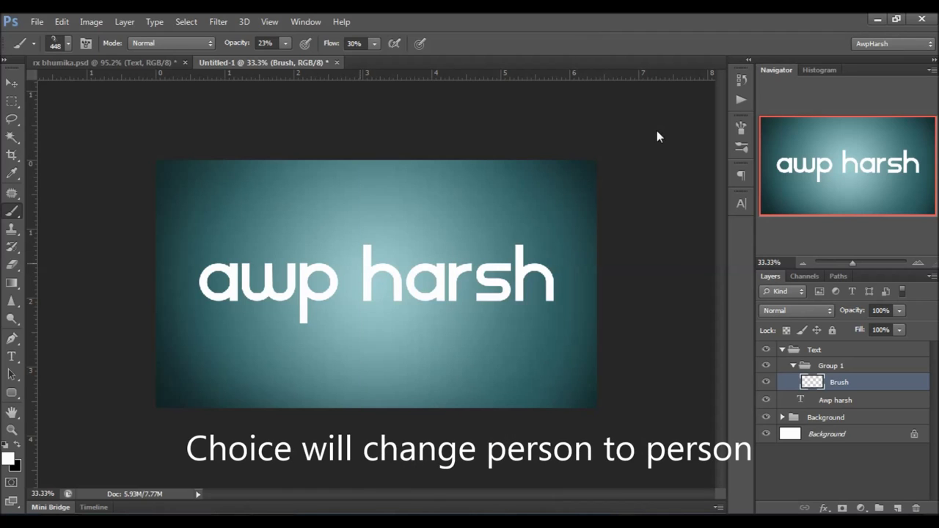
Change the awp harsh text colour to black.
click(834, 402)
click(745, 204)
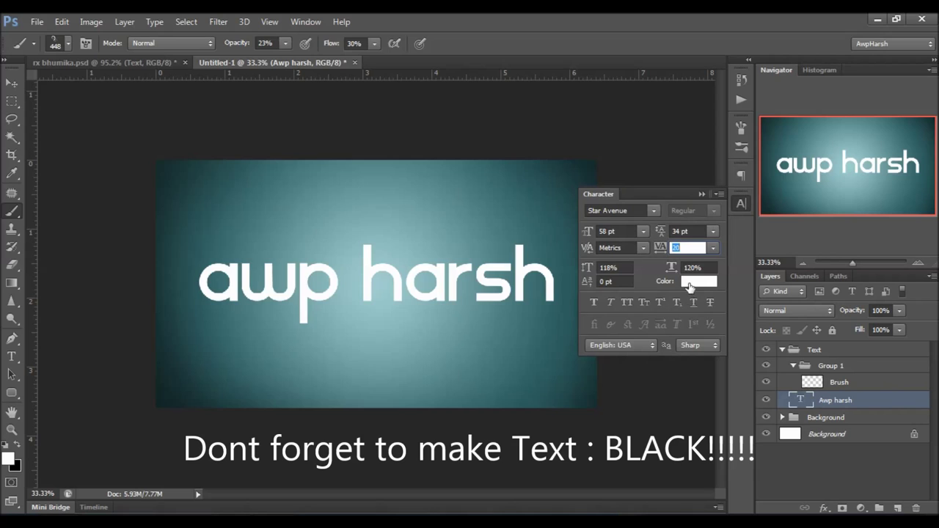
click(698, 281)
drag(397, 332, 237, 397)
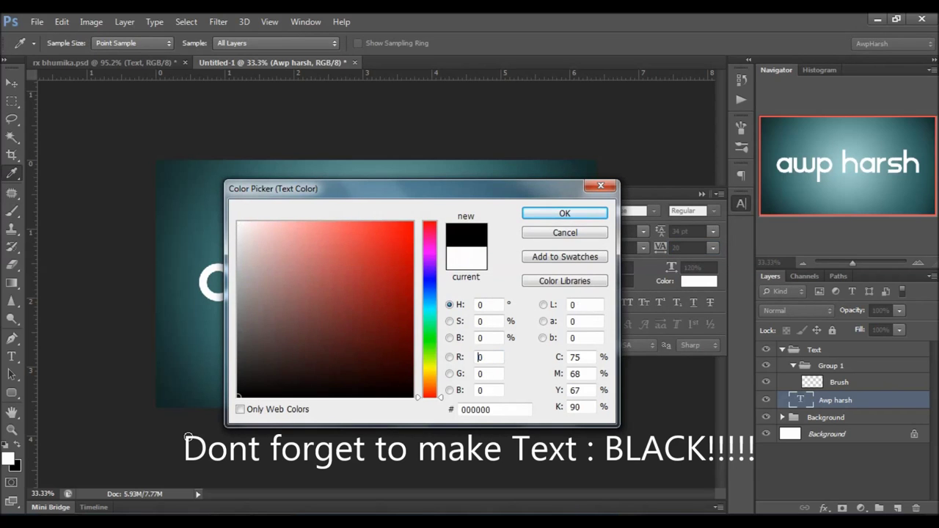
click(564, 213)
click(741, 204)
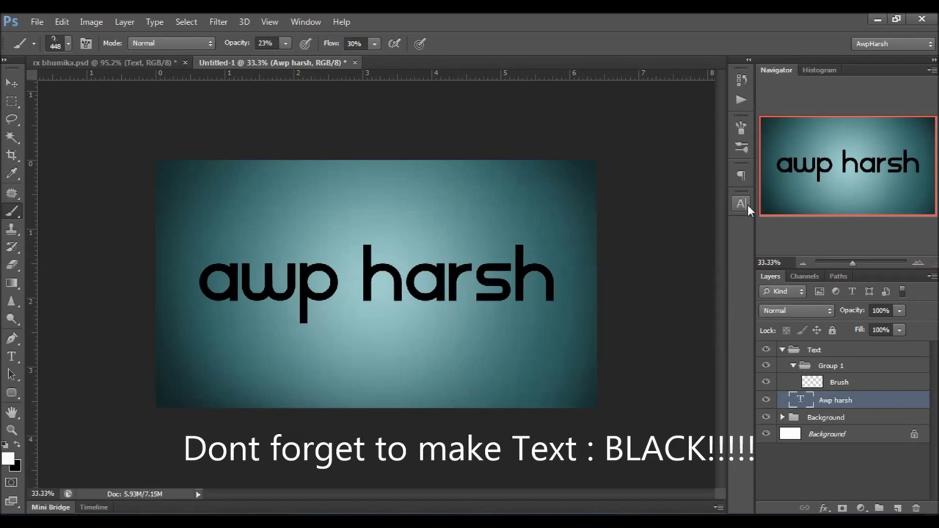
Stamp a 500 px black swirl over the text on the Brush layer at 100% opacity and flow.
click(801, 381)
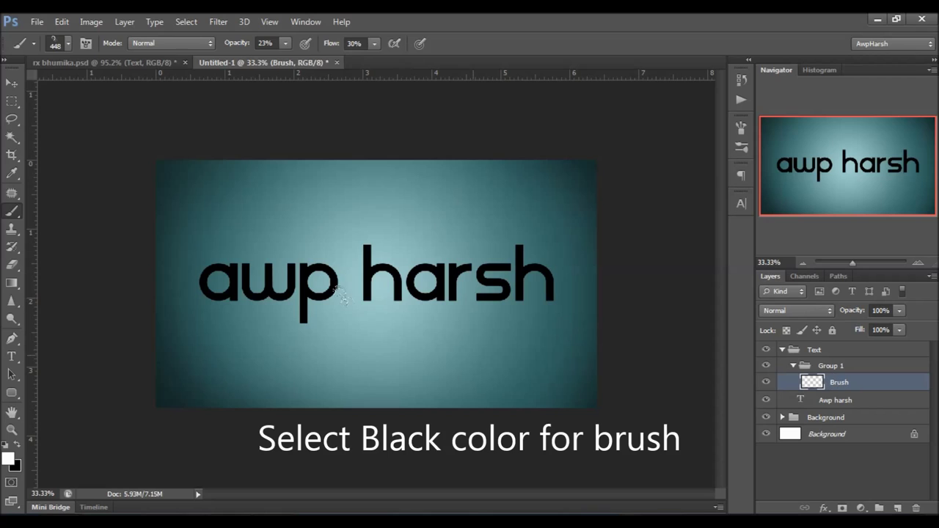
key(bracketright)
click(17, 446)
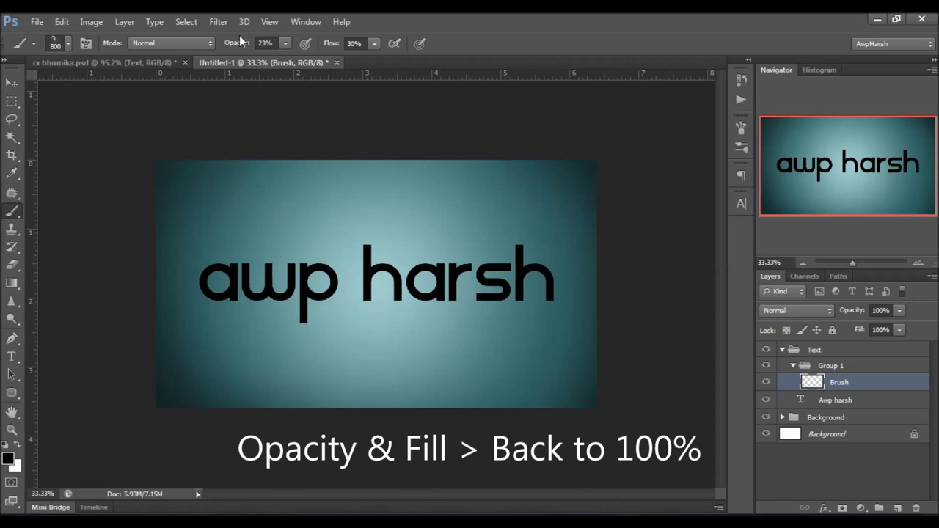
drag(237, 46, 345, 46)
drag(241, 46, 450, 50)
key(Return)
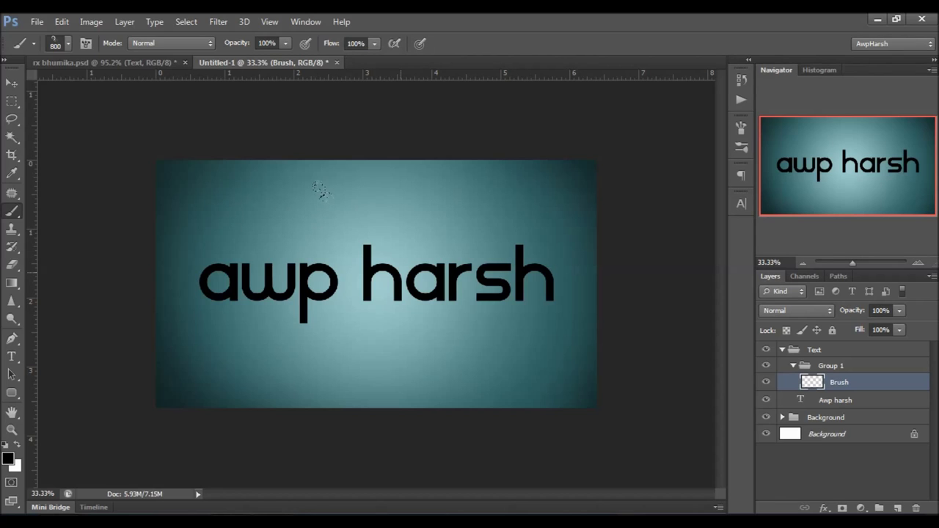
click(400, 272)
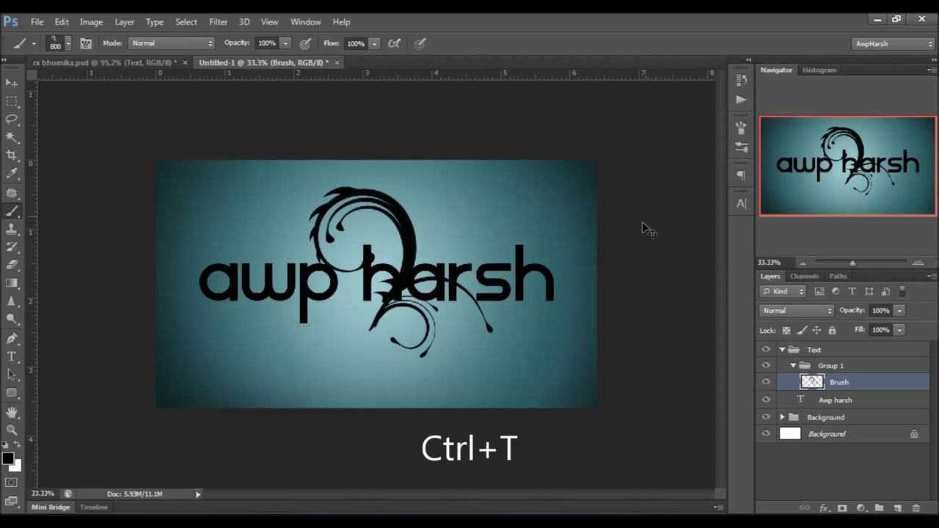
Move the swirl over 'awp', scale it to about 60% and rotate it about -30 degrees.
key(ctrl+t)
drag(447, 268, 337, 241)
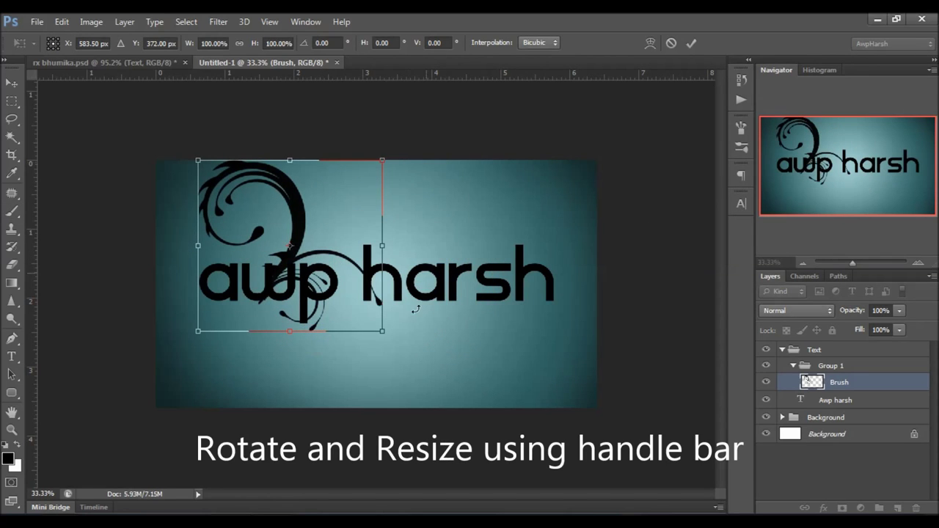
mouse_move(388, 338)
mouse_down()
mouse_move(342, 318)
mouse_move(364, 335)
mouse_move(360, 224)
mouse_up()
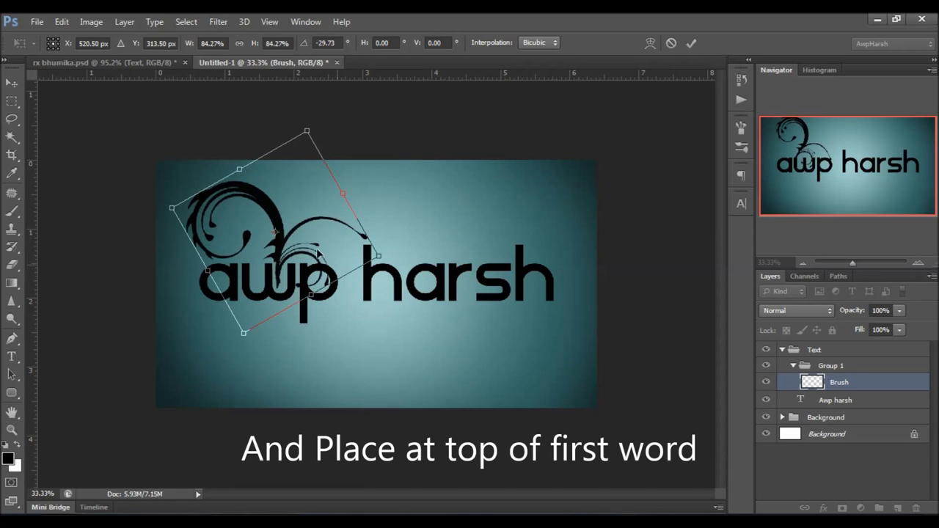
drag(245, 229, 261, 239)
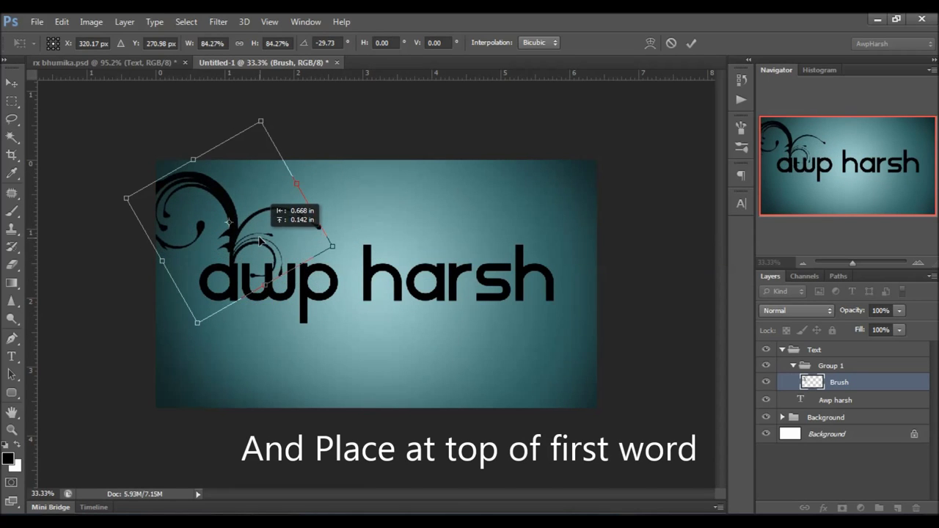
drag(260, 122, 262, 207)
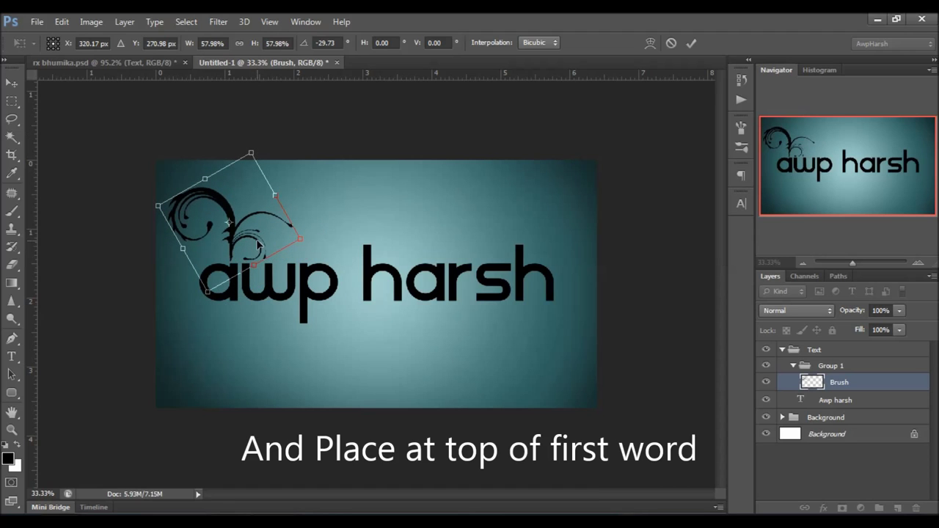
Fine-tune the swirl's position with small shifts and arrow-key nudges.
drag(257, 245, 261, 256)
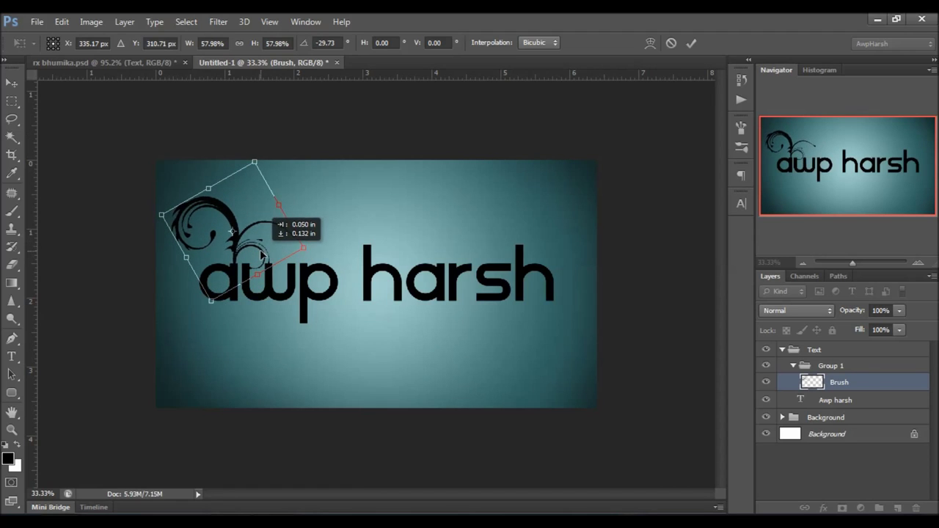
key(shift+Down)
key(shift+Down)
key(shift+Down)
key(shift+Down)
key(Right)
key(Right)
key(Right)
key(shift+Down)
key(Down)
key(Down)
key(Down)
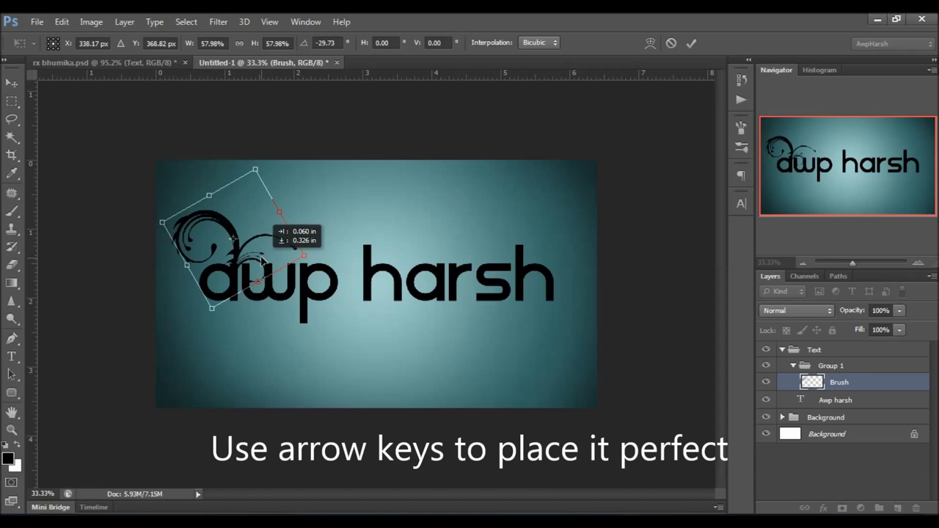
key(Left)
key(Up)
key(Up)
key(Up)
key(Right)
key(Right)
key(Right)
key(Up)
key(Up)
key(Up)
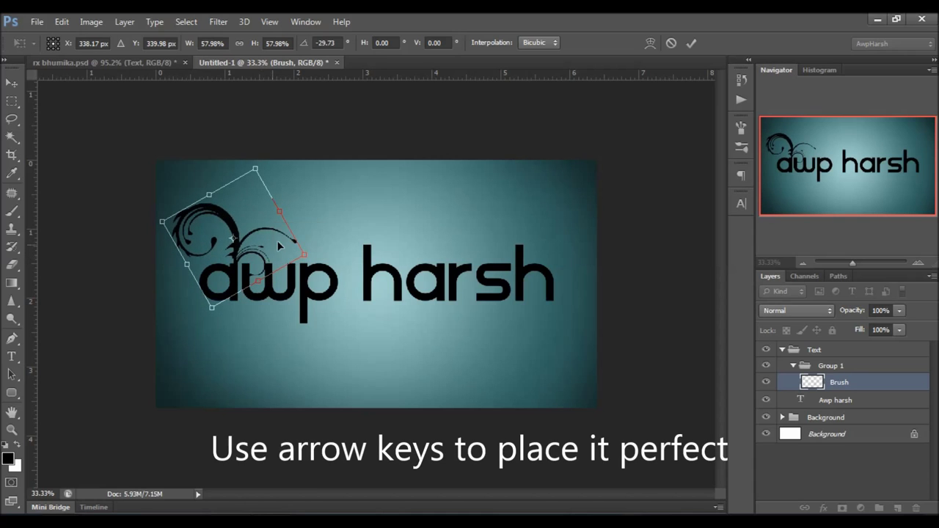
Zoom in, move the swirl just above the first word, and commit the transform.
key(ctrl+plus)
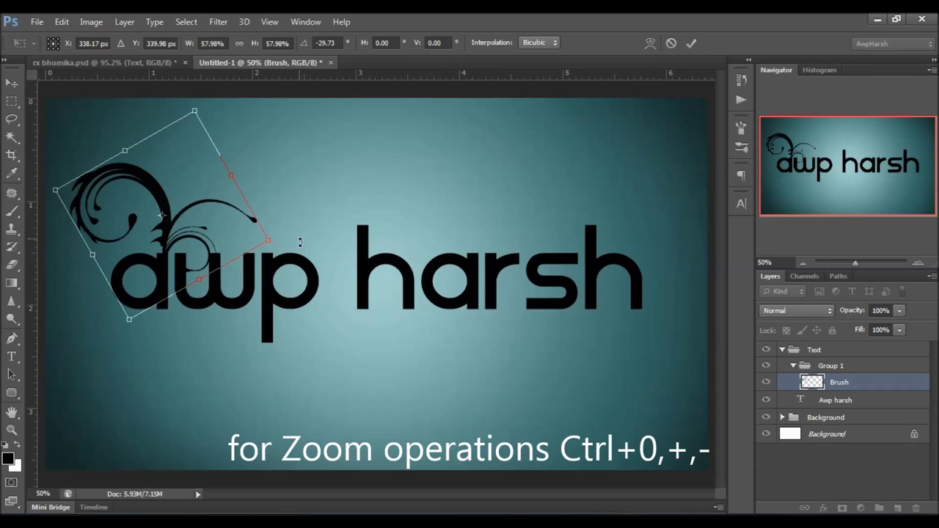
key(ctrl+plus)
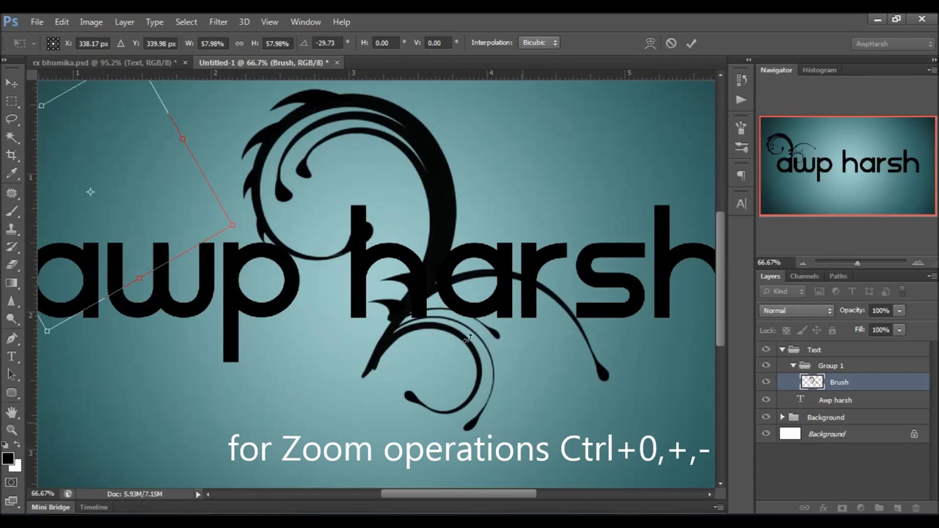
drag(321, 320, 615, 375)
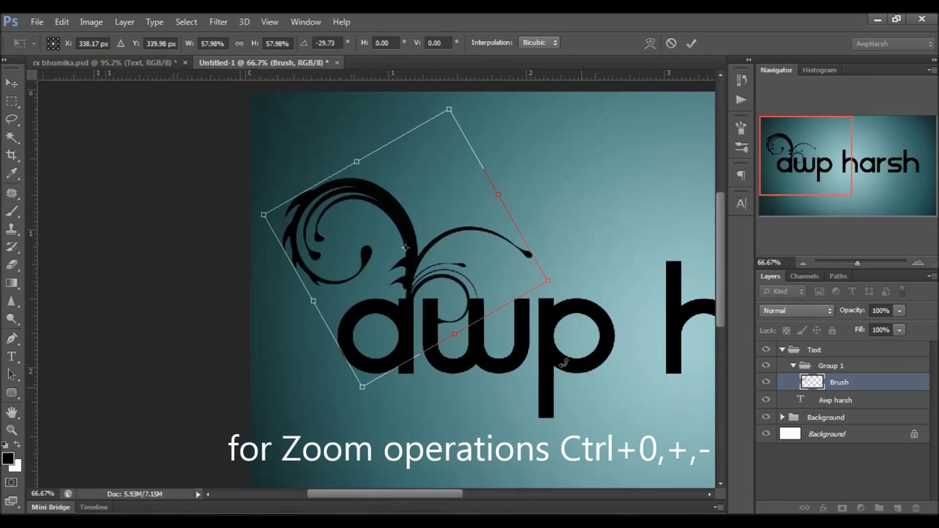
mouse_move(428, 301)
mouse_down()
mouse_move(431, 279)
mouse_move(430, 292)
mouse_up()
key(Return)
Stamp a second swirl on a new layer and move it upward.
key(b)
key(ctrl+0)
key(ctrl+shift+alt+n)
click(339, 157)
key(ctrl+t)
mouse_move(417, 242)
mouse_down()
mouse_move(371, 220)
mouse_move(394, 190)
mouse_up()
key(ctrl+plus)
key(Return)
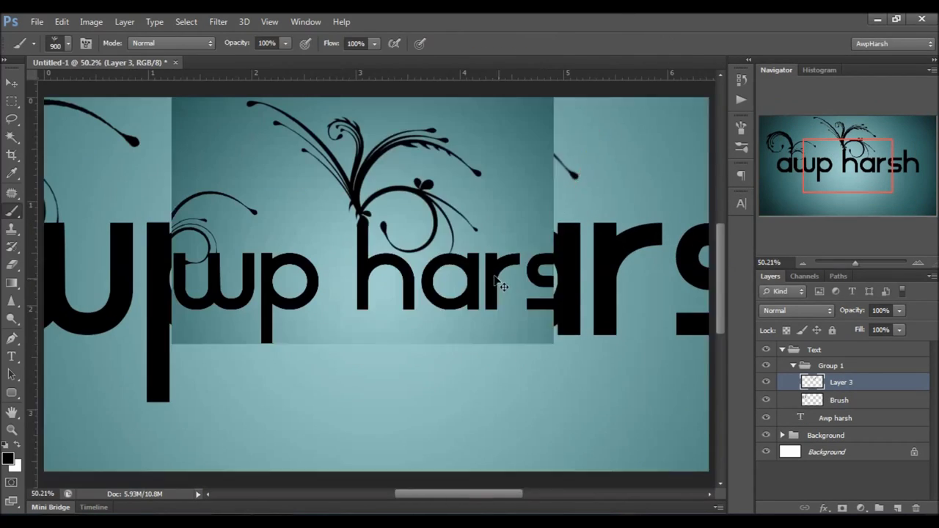
Duplicate the swirl layer and flip the Layer 3 swirl vertically.
key(ctrl+0)
key(ctrl+j)
key(ctrl+t)
key(Return)
Shrink and rotate the Layer 4 swirl, then place a small Layer 5 swirl right of 'harsh'.
key(alt+bracketright)
key(ctrl+t)
mouse_move(506, 308)
mouse_down()
mouse_move(440, 243)
mouse_move(523, 195)
mouse_up()
key(Return)
key(ctrl+j)
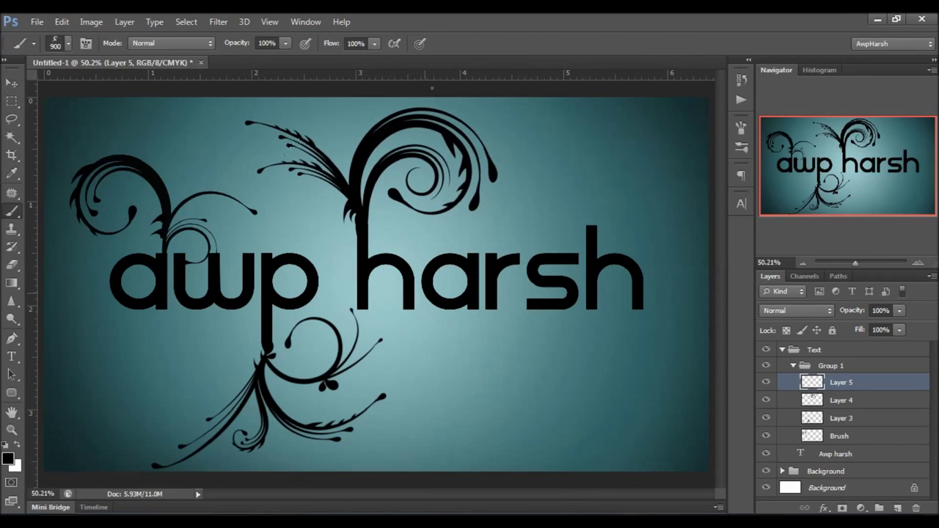
drag(411, 169, 617, 220)
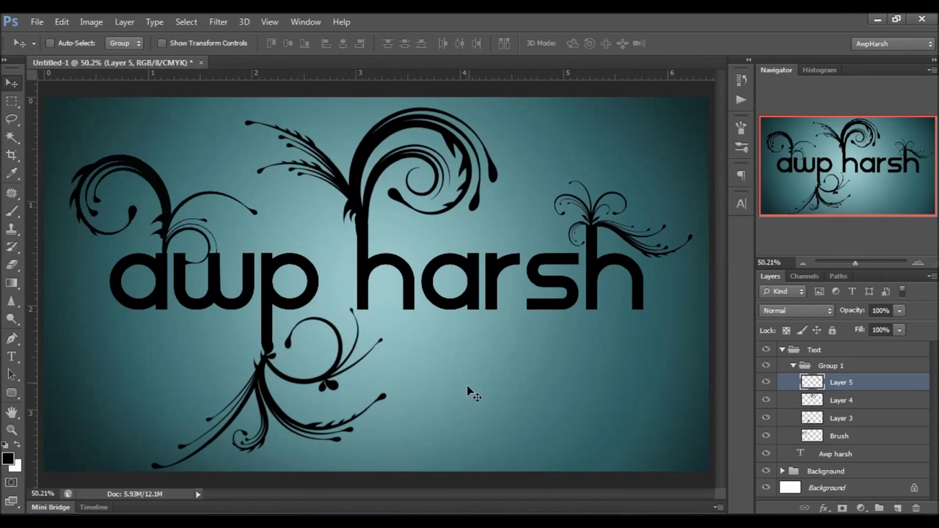
Rename Group 1 to 'Swirls'.
click(793, 366)
double_click(830, 365)
text(Swir)
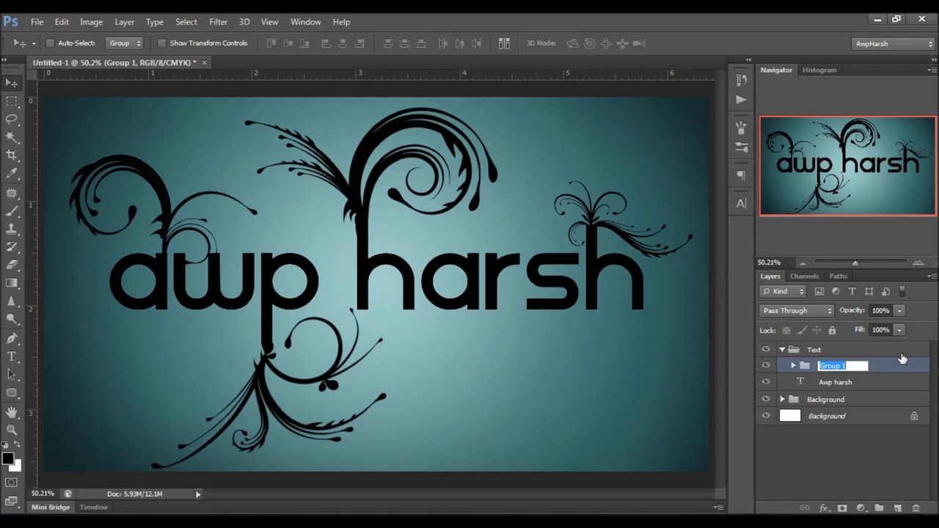
text(ls)
key(Return)
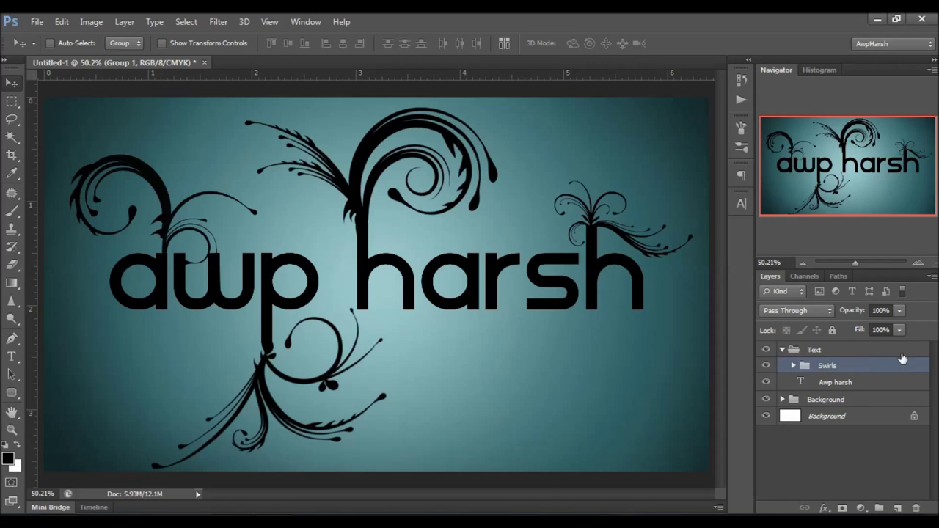
Duplicate Swirls and Awp harsh, merge the copies, and hide the original layers.
shift+click(846, 385)
key(ctrl+j)
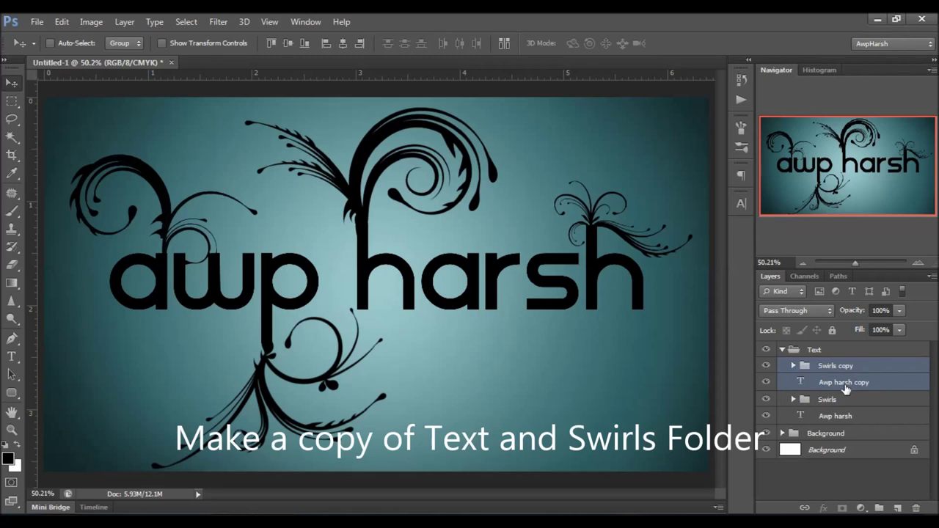
right_click(854, 366)
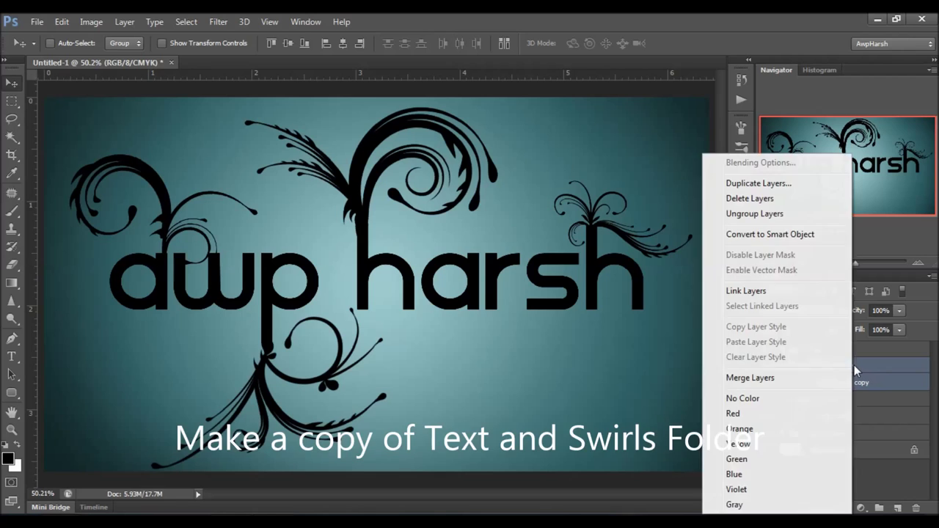
click(794, 378)
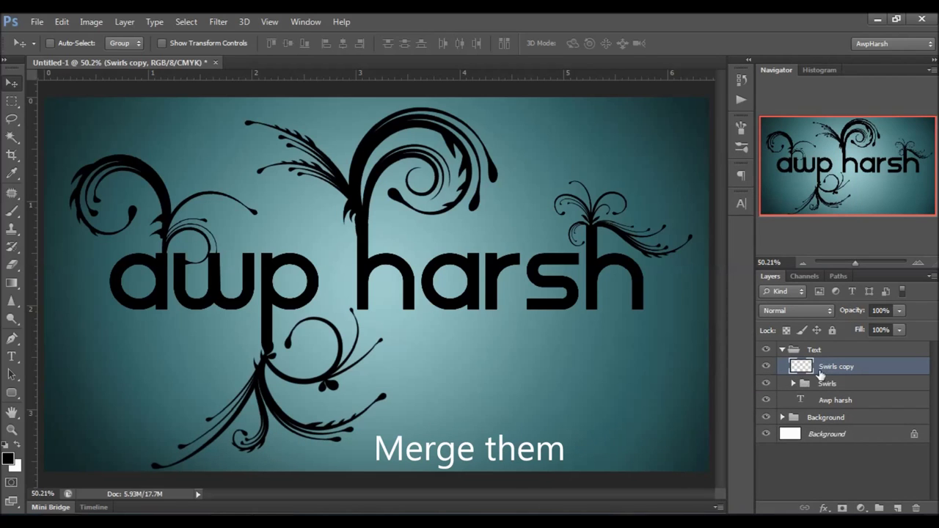
click(766, 383)
click(766, 400)
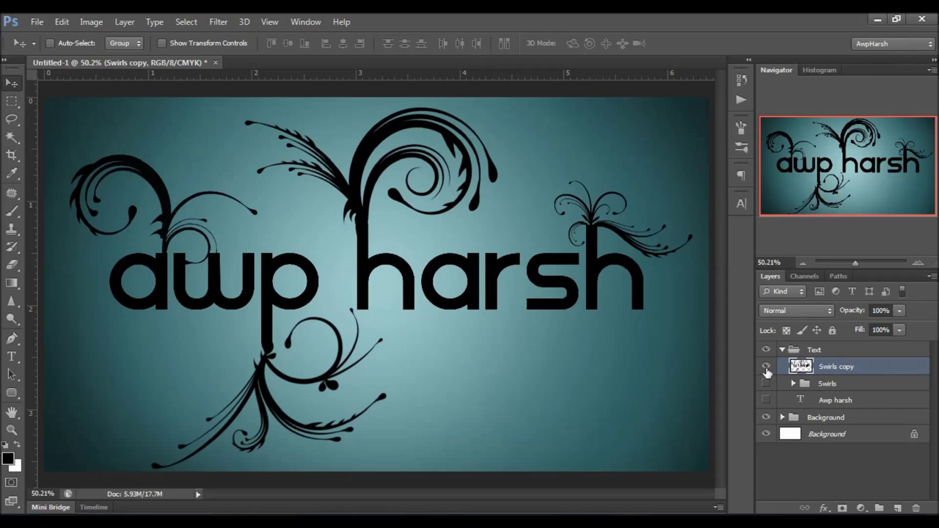
click(765, 367)
click(766, 367)
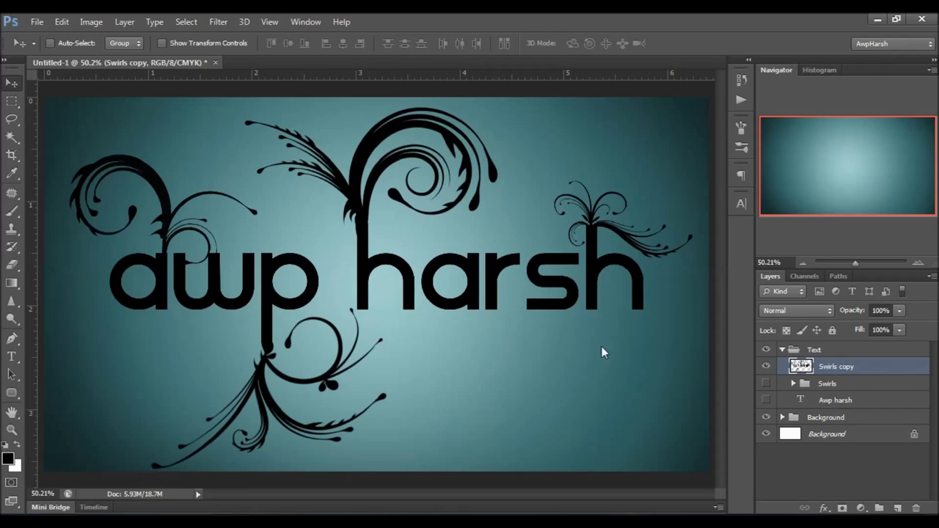
Add a Drop Shadow with 10 px distance and 23 px size.
click(826, 509)
click(834, 496)
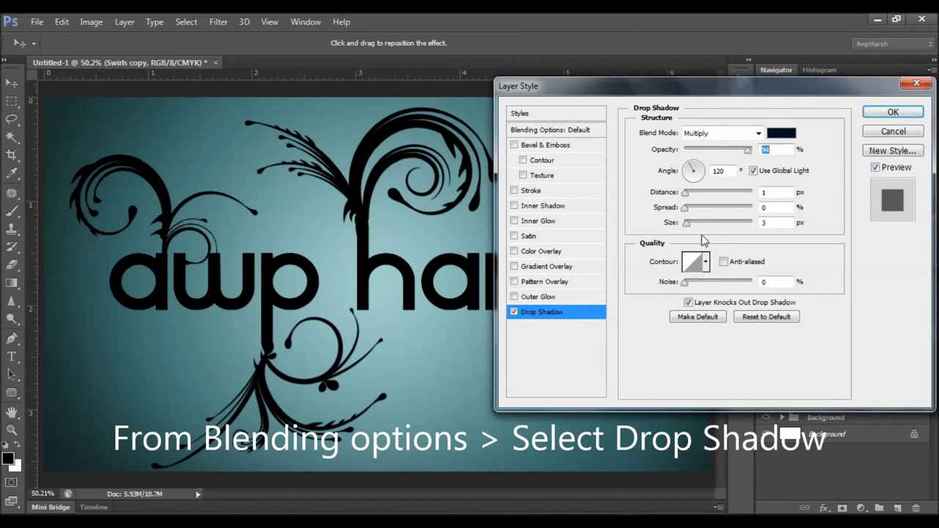
drag(689, 196, 695, 222)
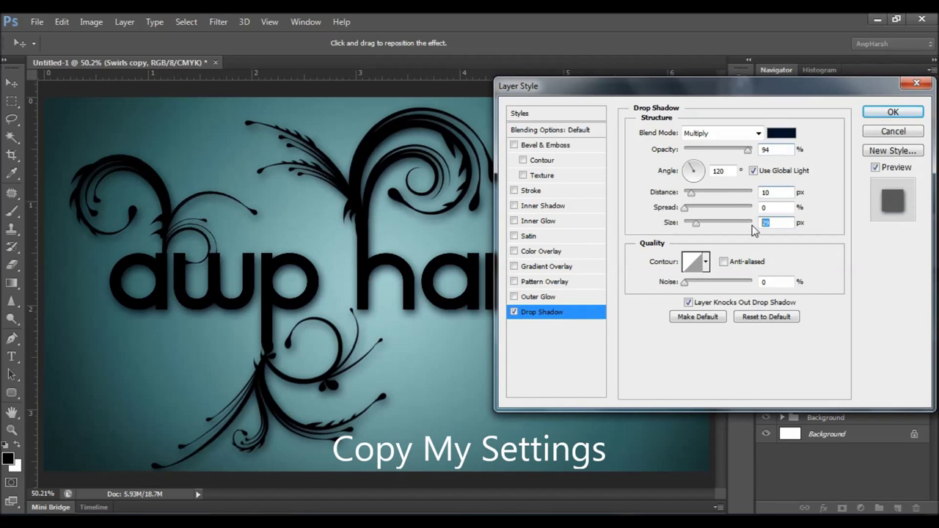
text(23)
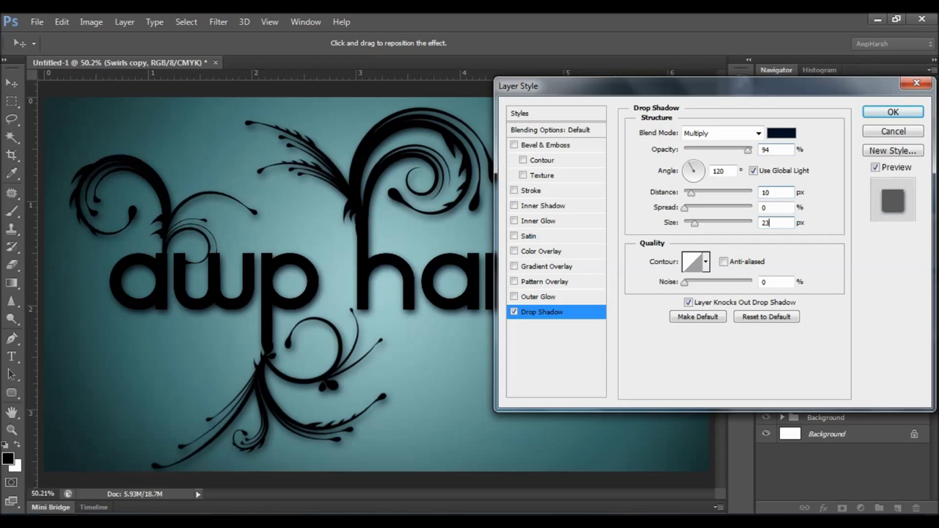
key(Return)
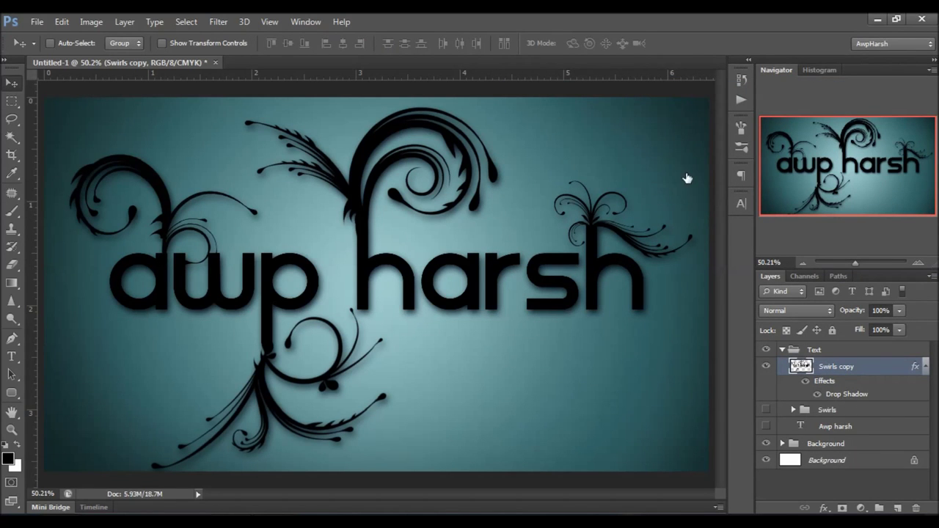
Lower the drop shadow opacity to 75% and collapse the Text group.
double_click(845, 394)
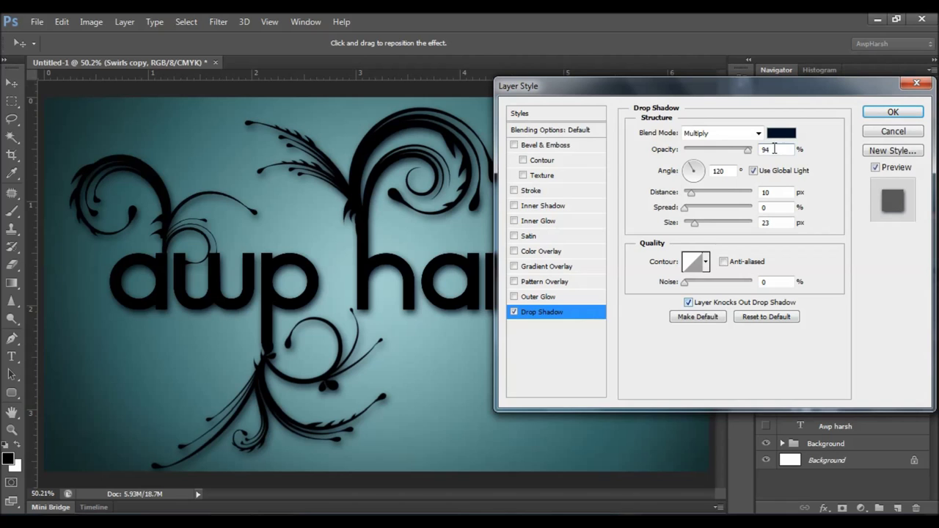
text(75)
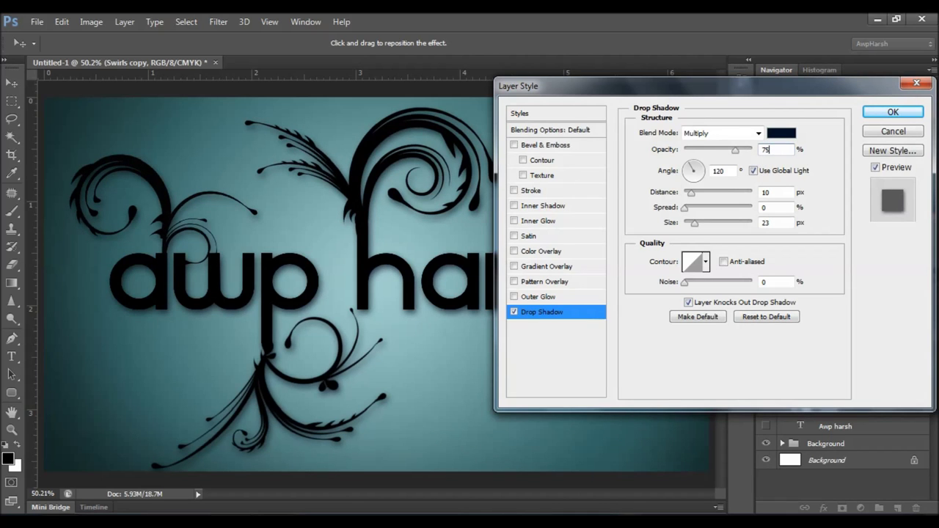
key(Return)
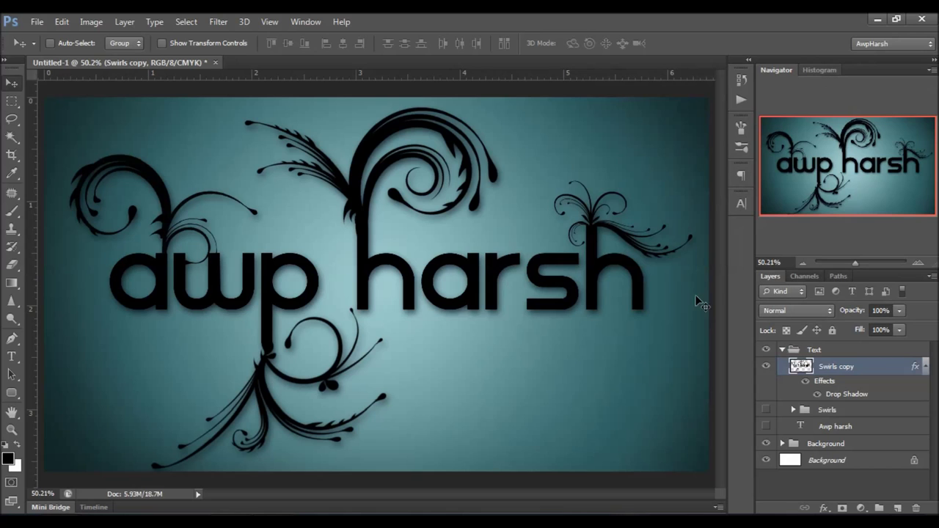
click(806, 381)
click(805, 381)
click(792, 350)
click(782, 350)
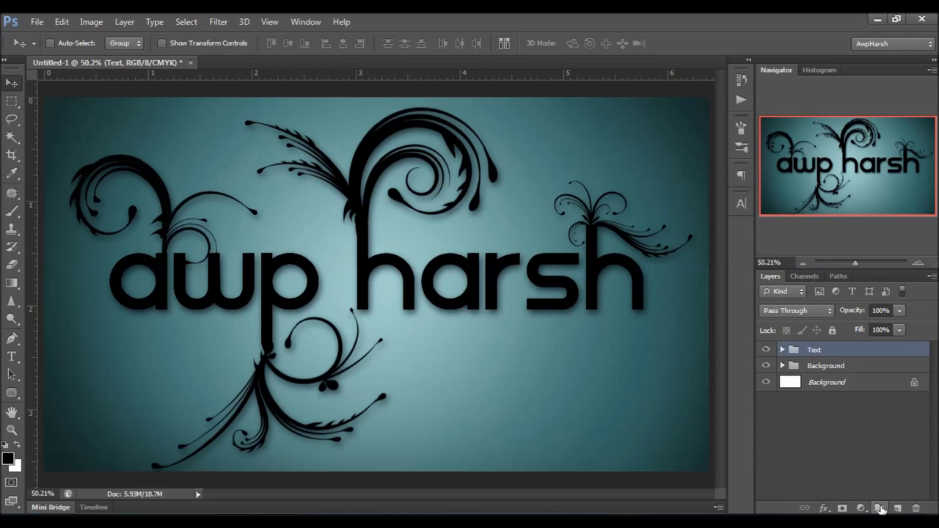
Create a layer group named 'JellyFish' containing a new empty layer.
click(879, 508)
double_click(830, 349)
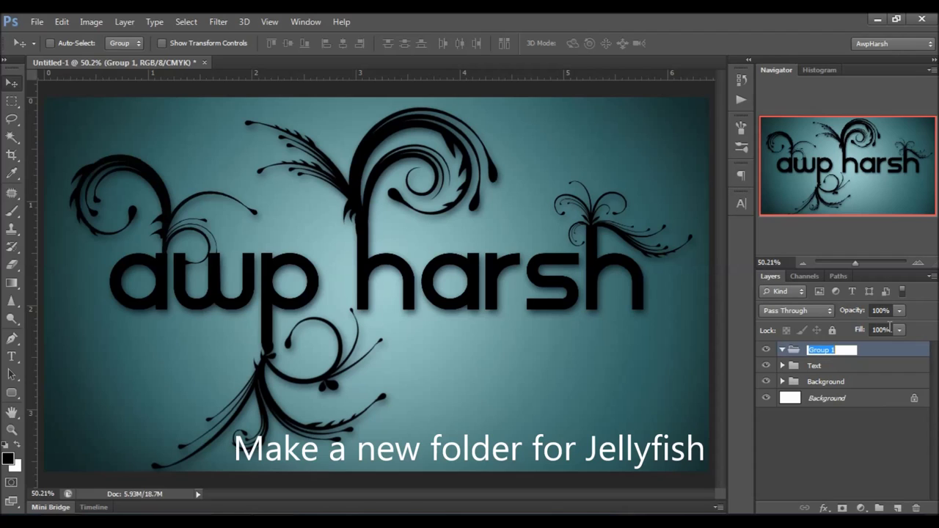
text(JellyFish)
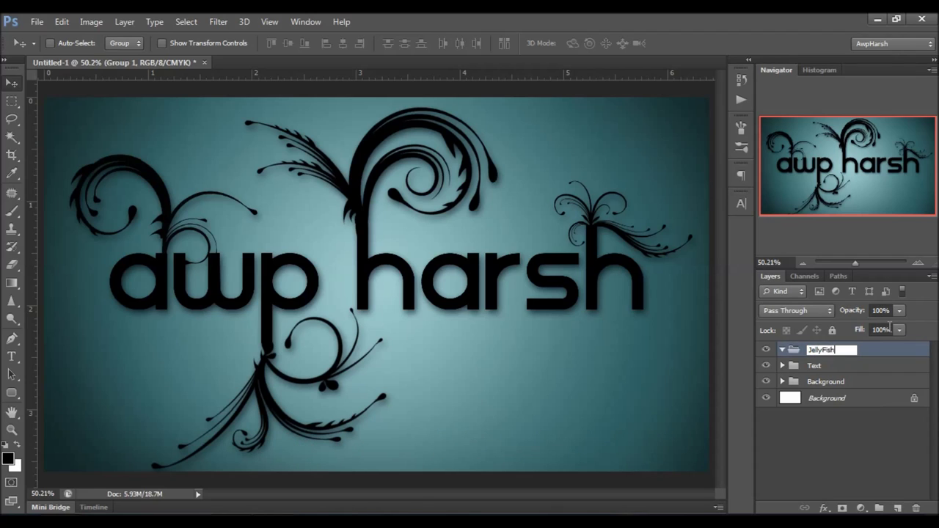
key(Return)
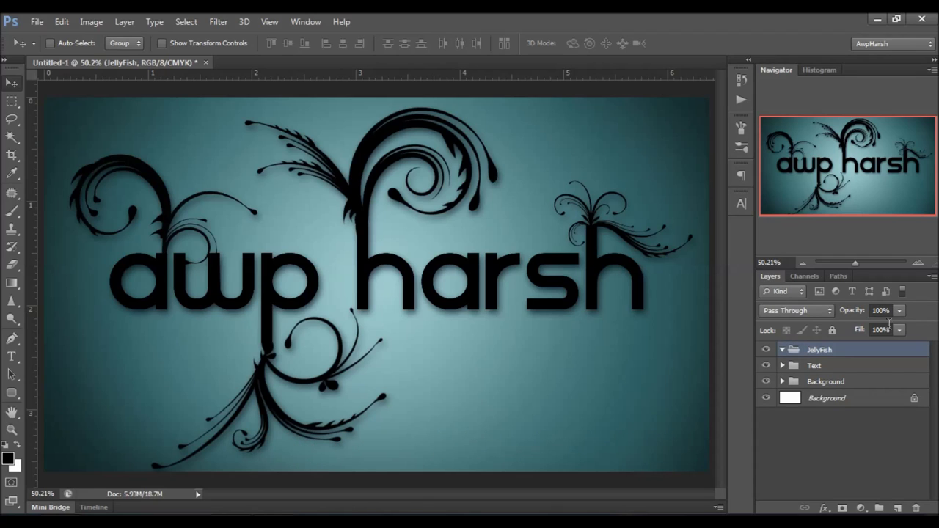
click(897, 508)
Select the Brush tool with the large jellyfish brush and white as the colour.
right_click(358, 222)
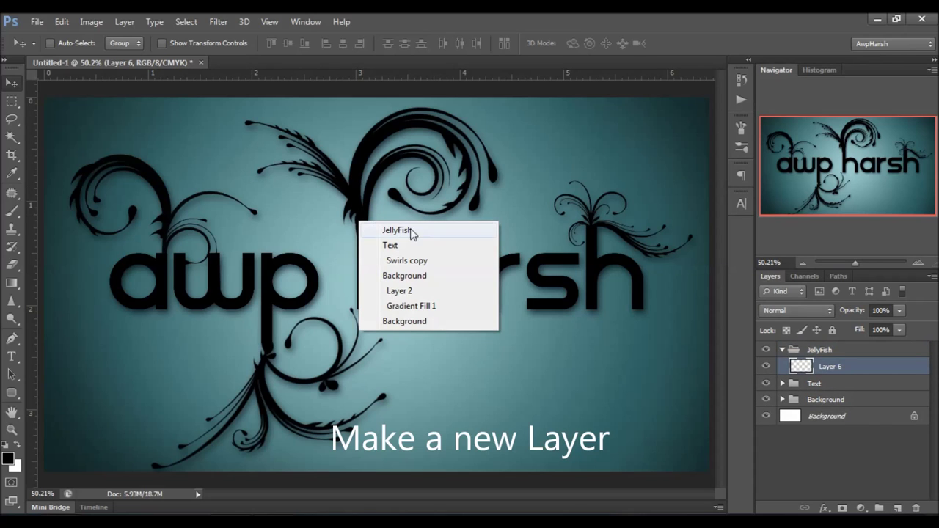
click(170, 63)
click(12, 210)
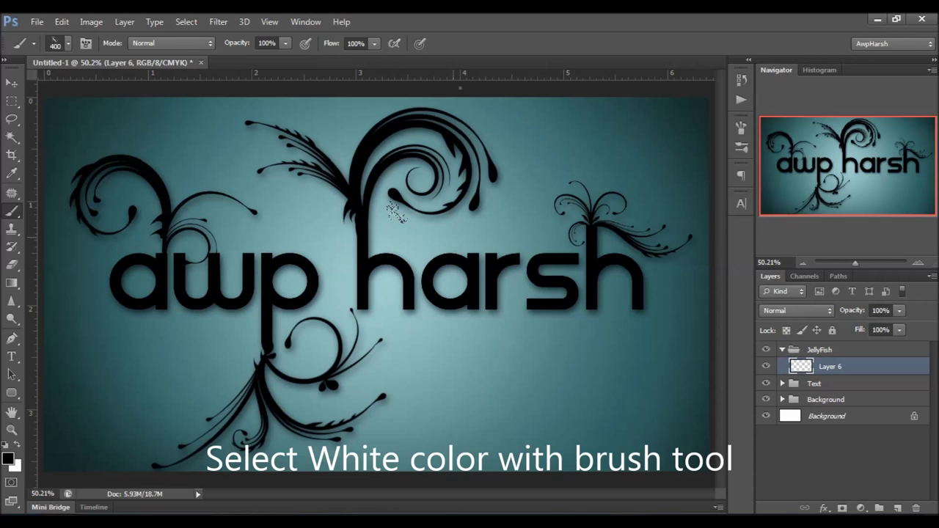
right_click(397, 211)
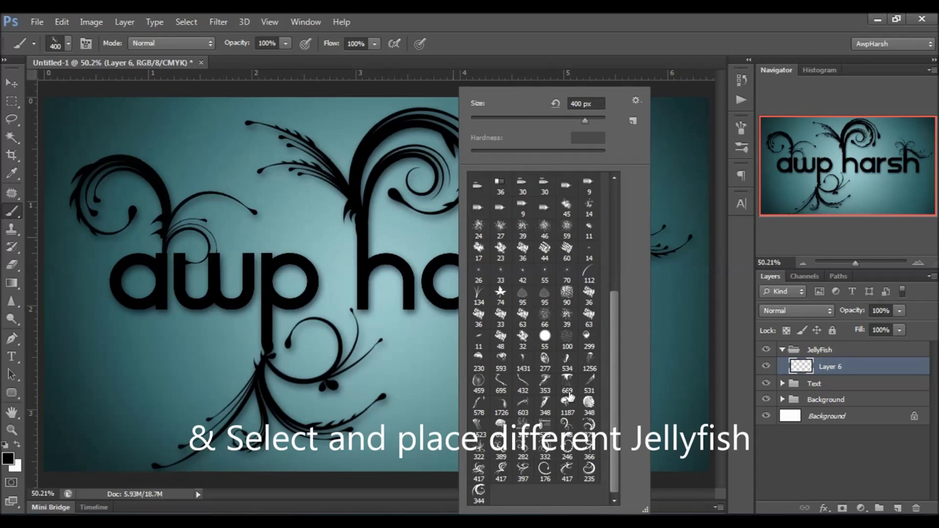
click(500, 425)
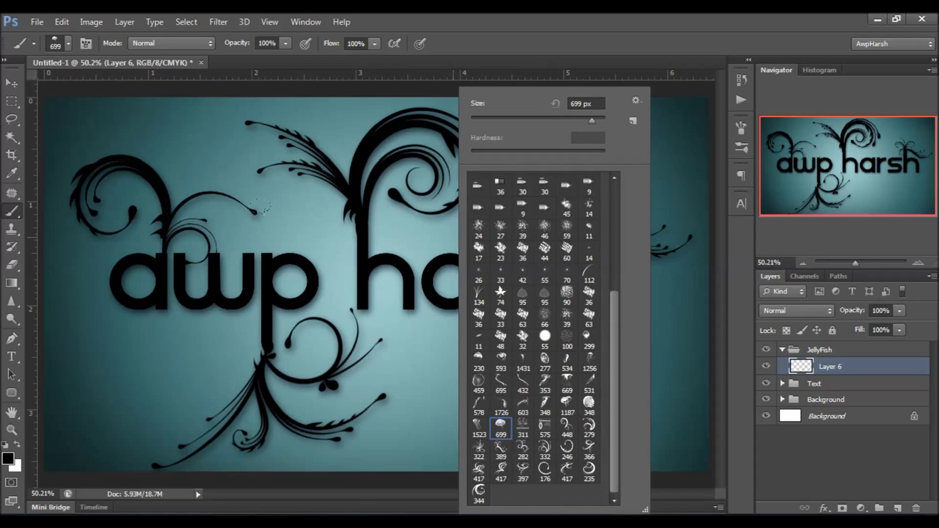
click(17, 445)
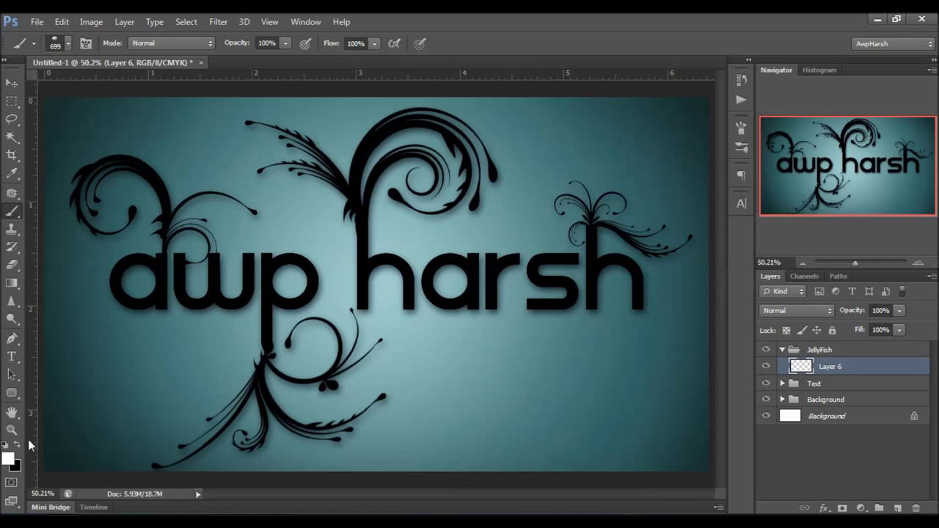
Stamp a white jellyfish, then shrink it and move it to the top-left.
click(425, 264)
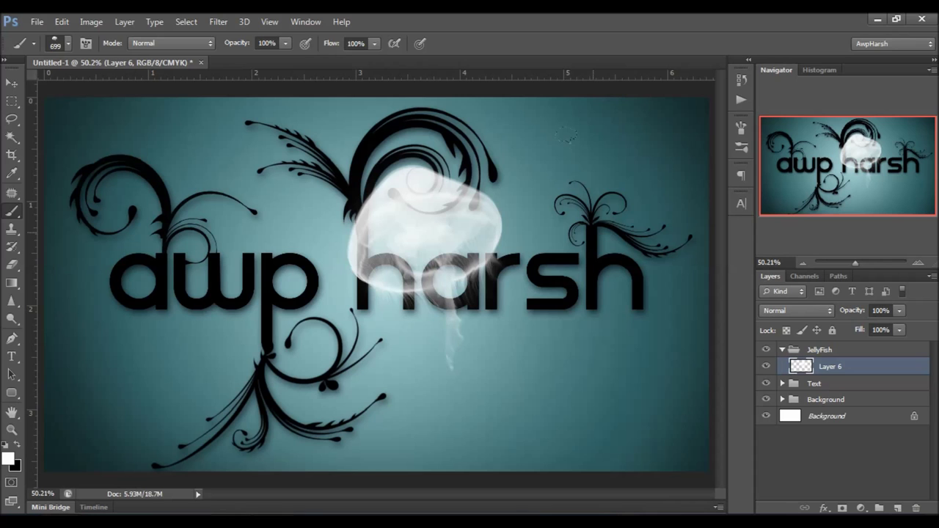
key(ctrl+t)
drag(426, 228, 190, 139)
key(Return)
Stamp a second jellyfish on a new layer, shrunk and moved to the top-right.
right_click(516, 221)
double_click(587, 294)
key(ctrl+shift+alt+n)
click(470, 330)
key(ctrl+t)
drag(501, 346, 690, 136)
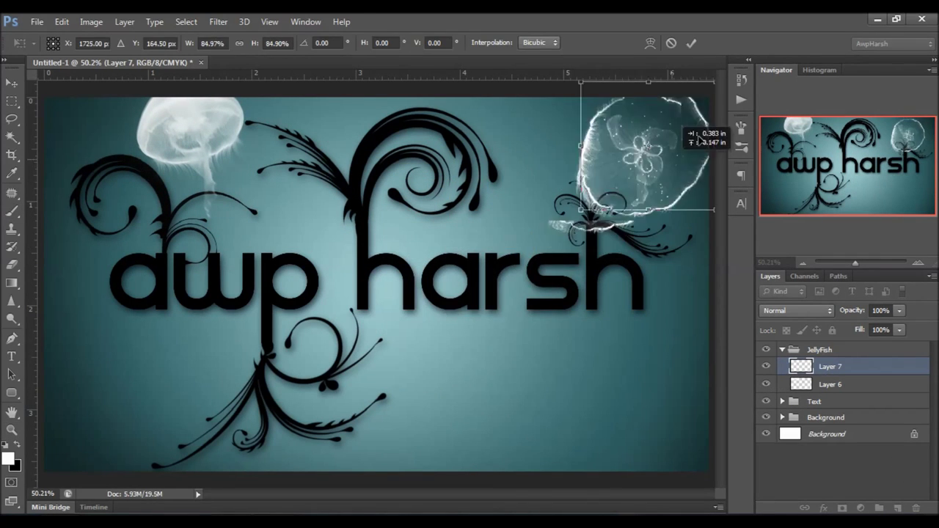
key(Return)
Stamp more jellyfish at the centre-right and bottom-left with other jellyfish brushes.
right_click(517, 220)
double_click(517, 387)
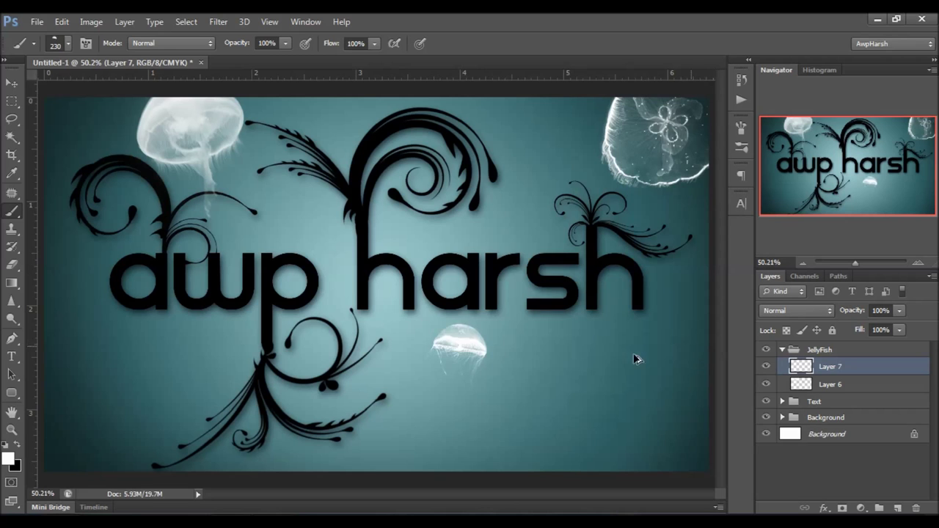
click(561, 375)
right_click(561, 374)
key(Escape)
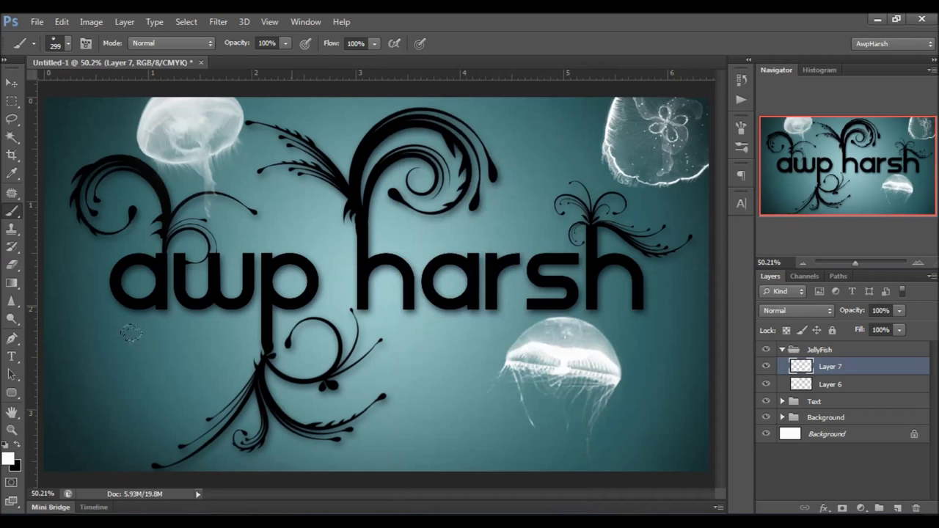
click(88, 396)
Collapse the JellyFish group, move the Text group above it, and add a new layer.
click(782, 350)
click(846, 353)
drag(814, 365, 846, 345)
key(ctrl+shift+alt+n)
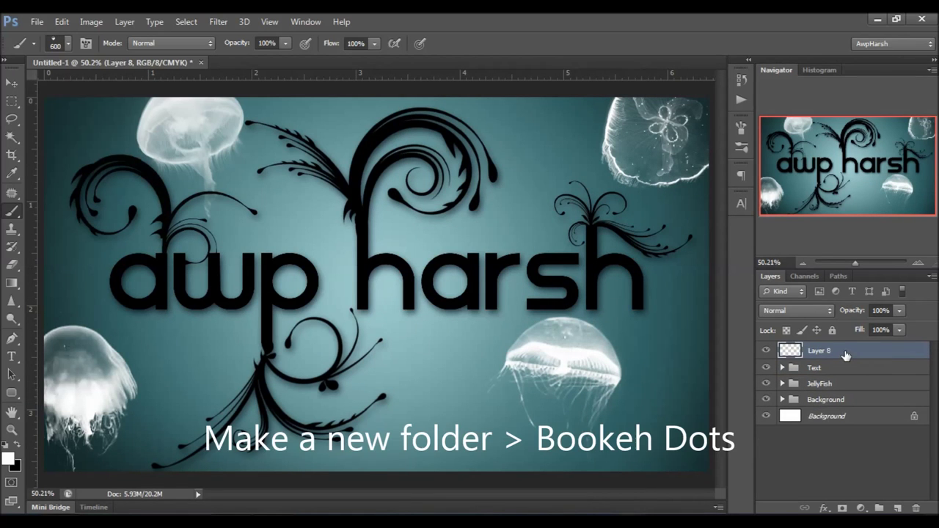
Group the new layer as the Bokeh Dots group, then collapse it.
key(ctrl+g)
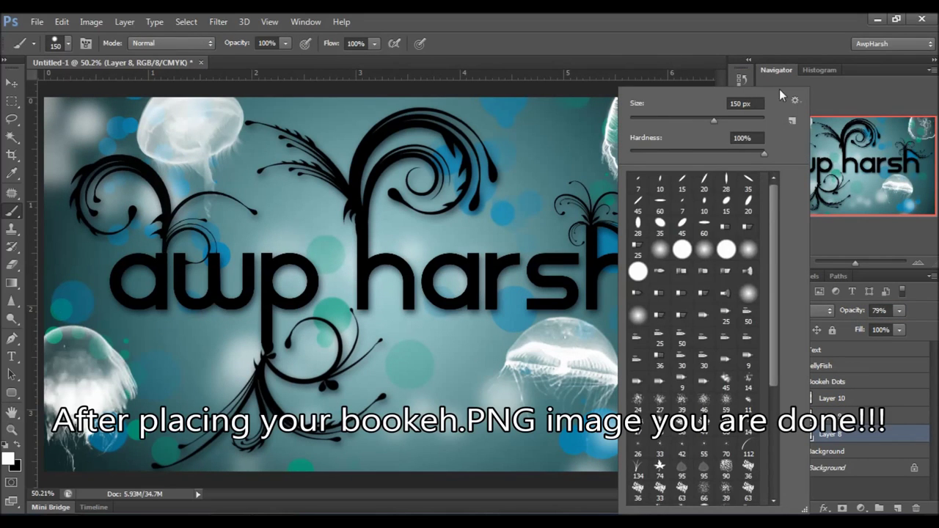
click(782, 381)
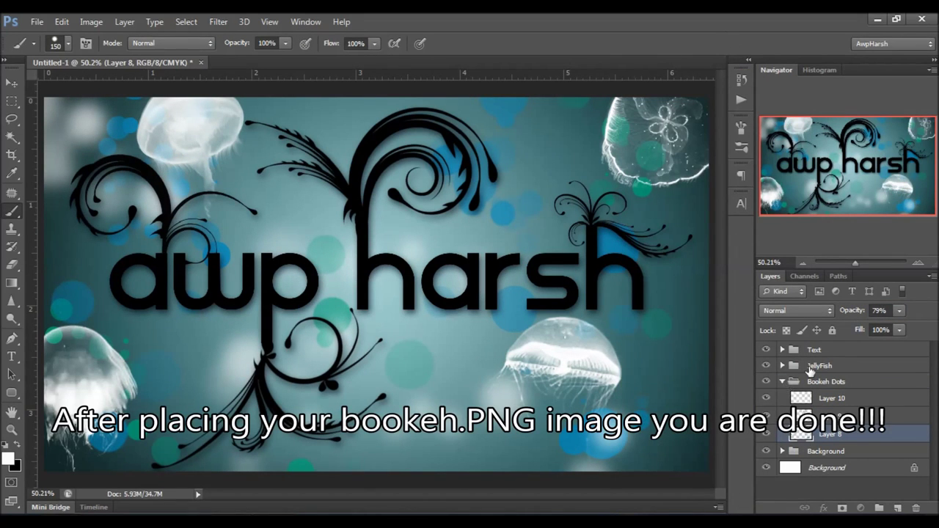
click(844, 350)
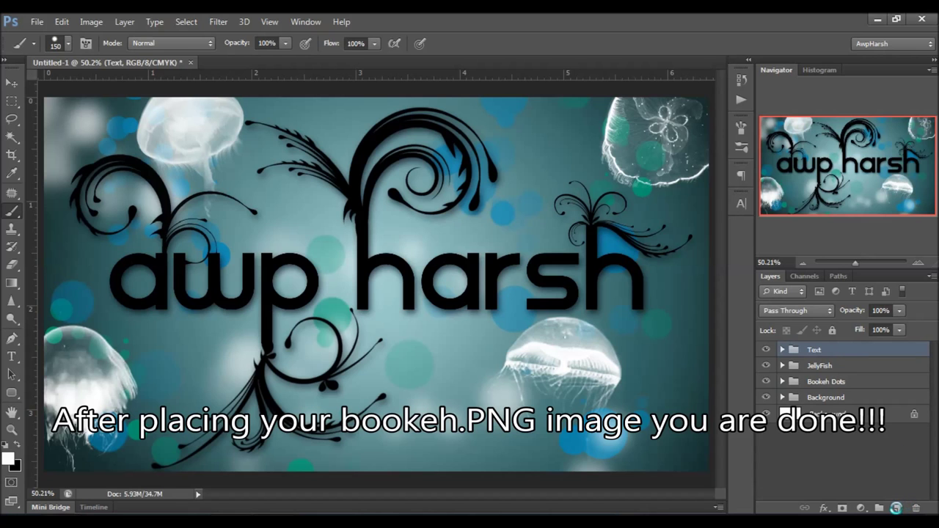
Save the wallpaper as a copy in JPEG format.
click(117, 203)
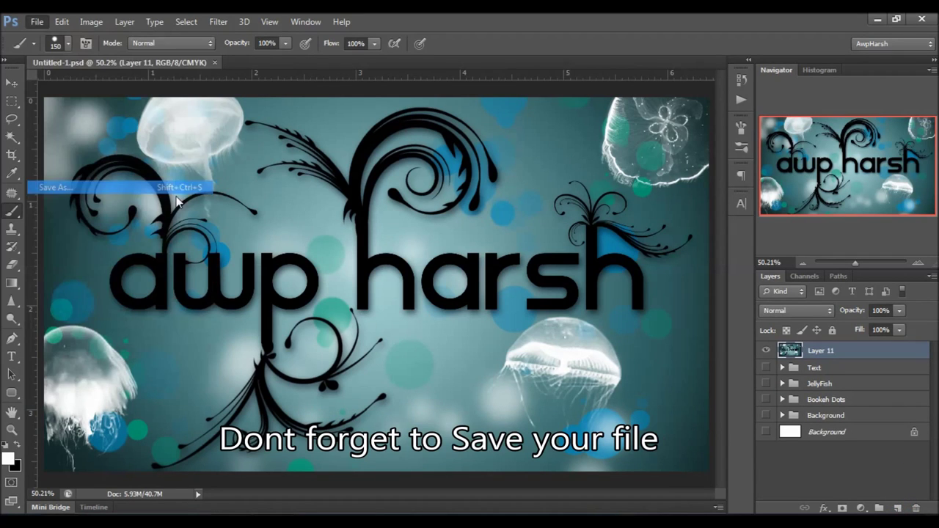
click(514, 341)
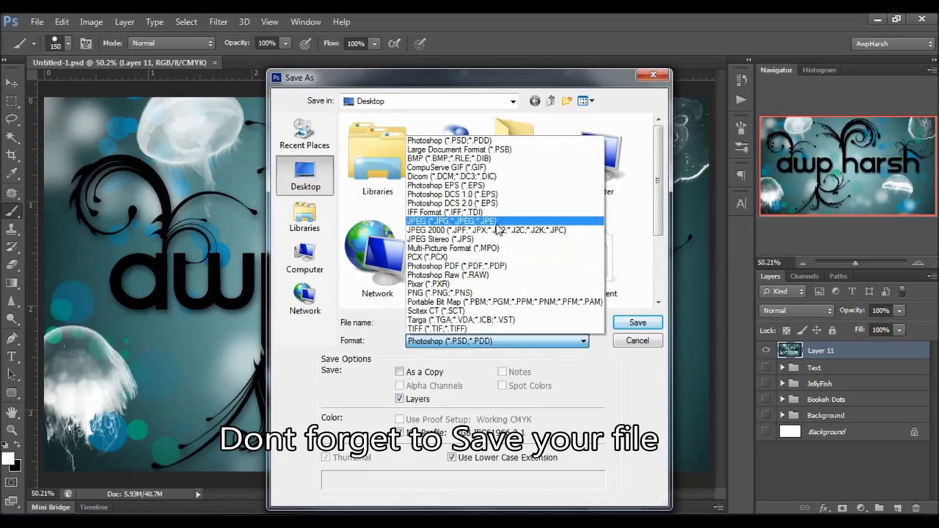
click(455, 218)
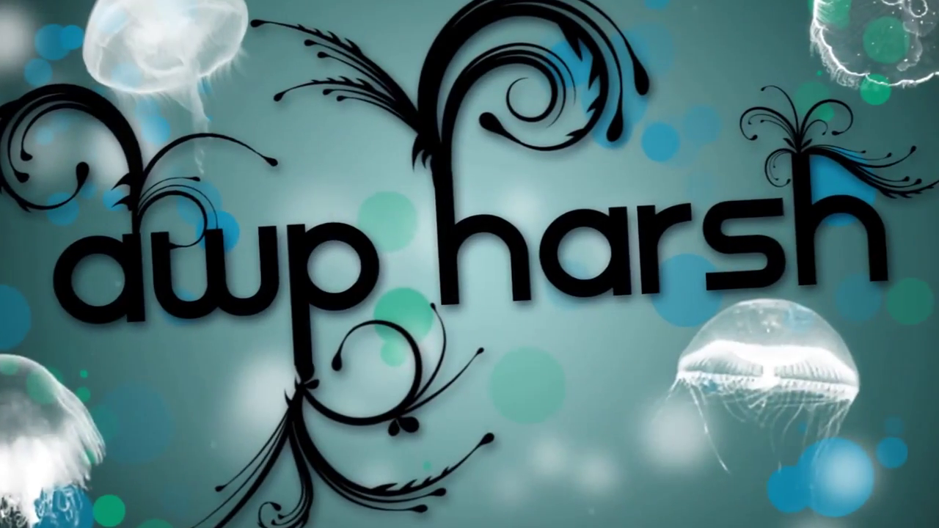